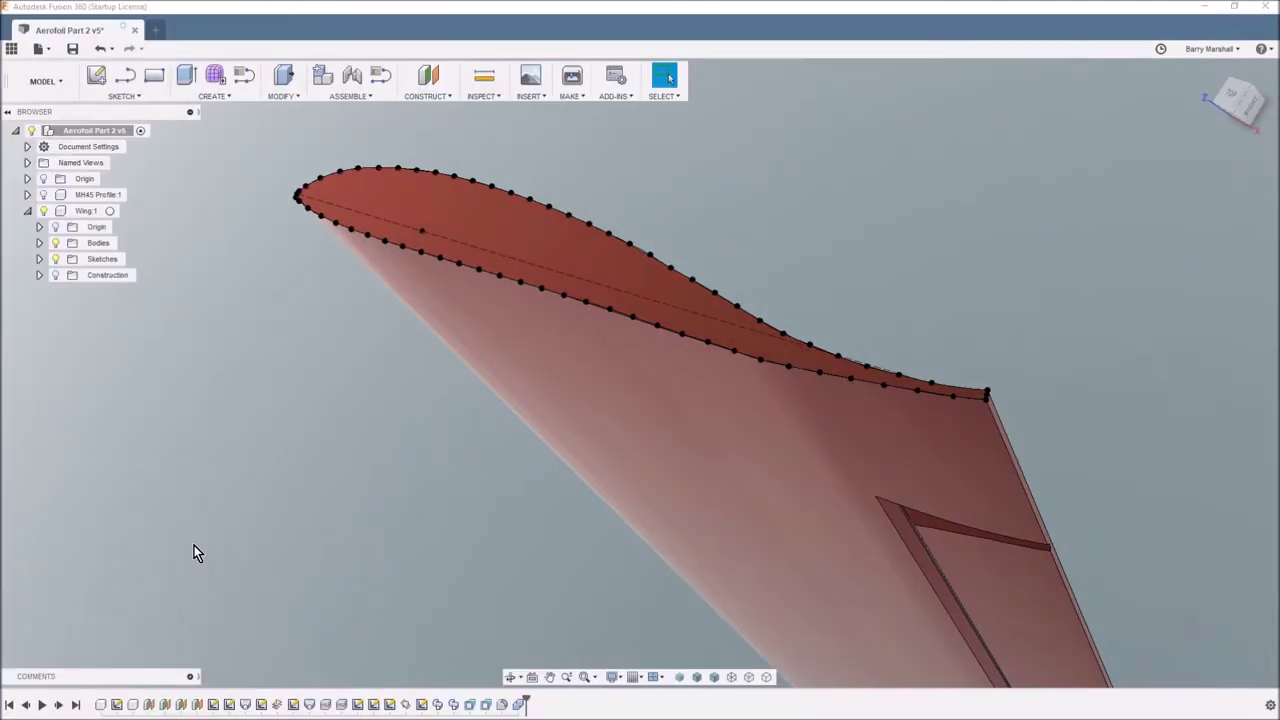
Expand the Wing component's sketches and show both the WingRoot and WingTip profile sketches
shift+middle_drag(194, 553, 452, 534)
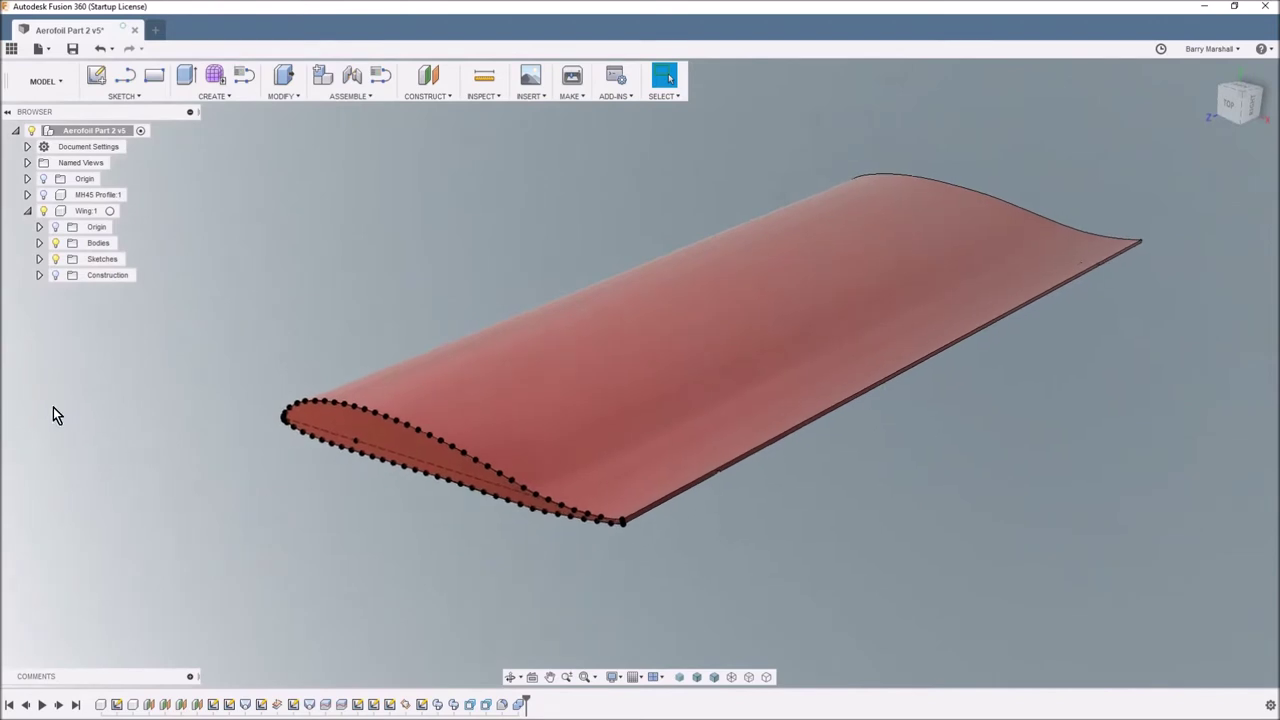
click(39, 259)
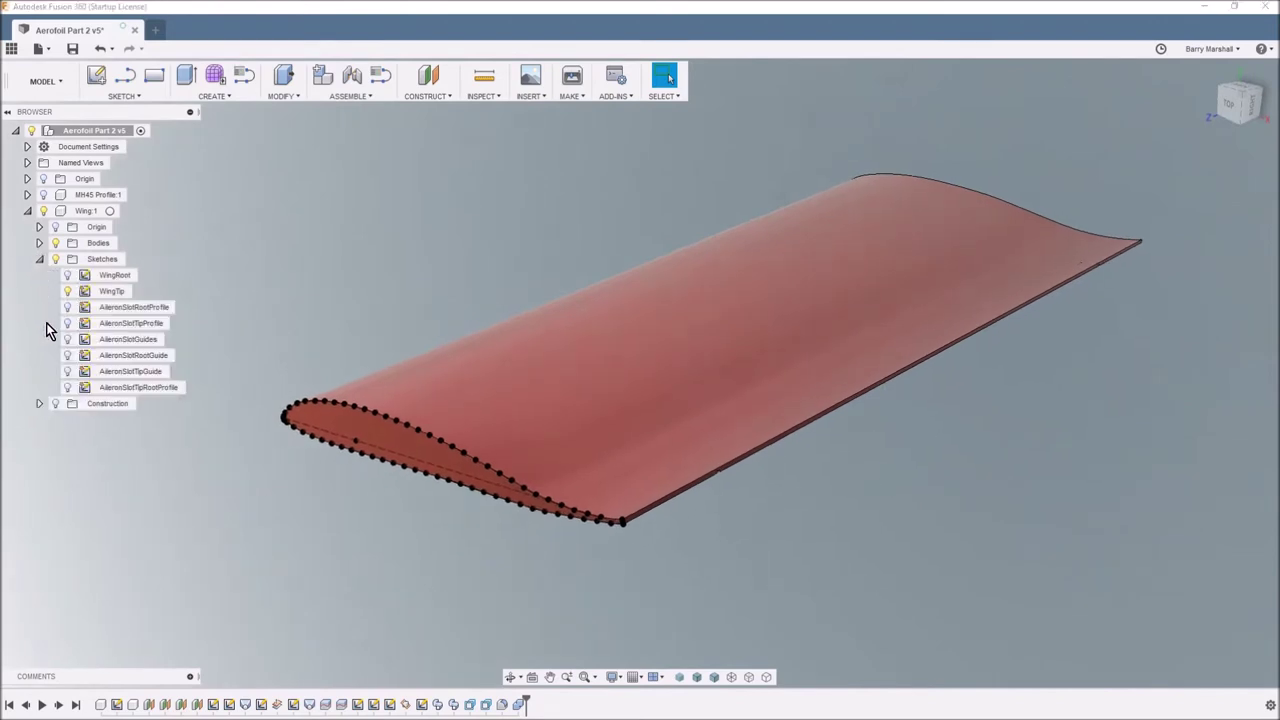
click(66, 280)
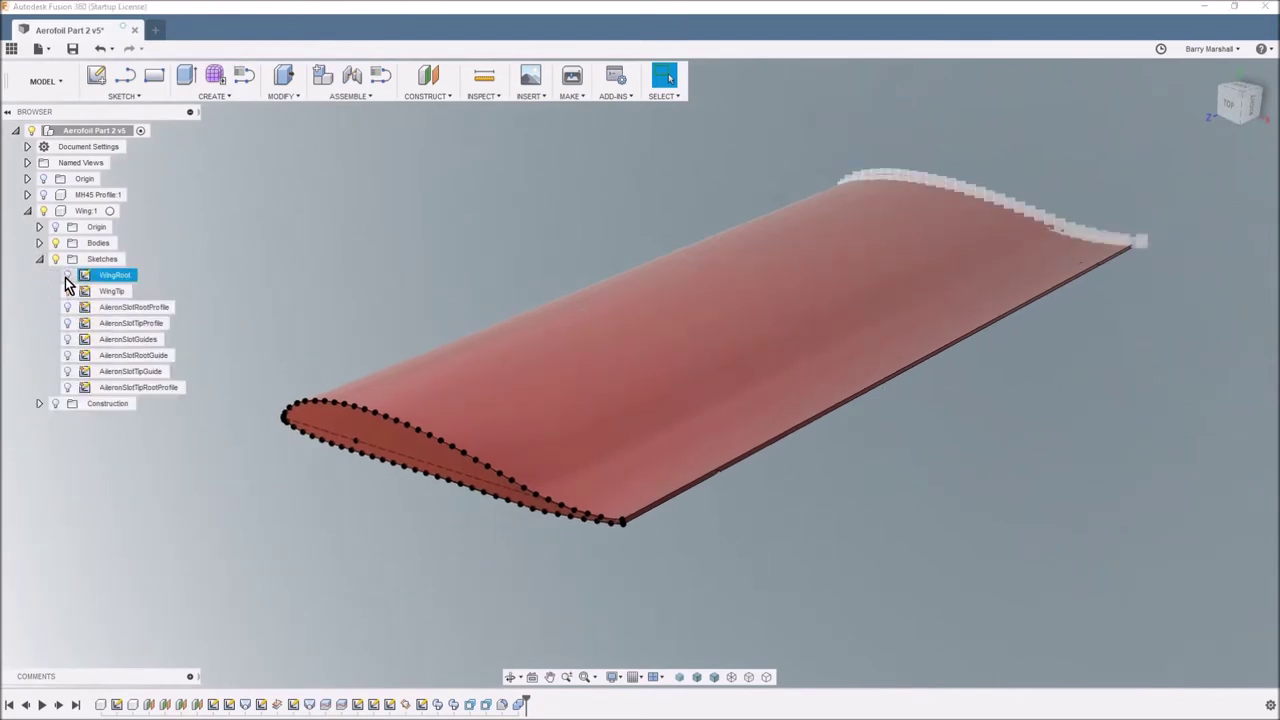
click(67, 275)
click(67, 291)
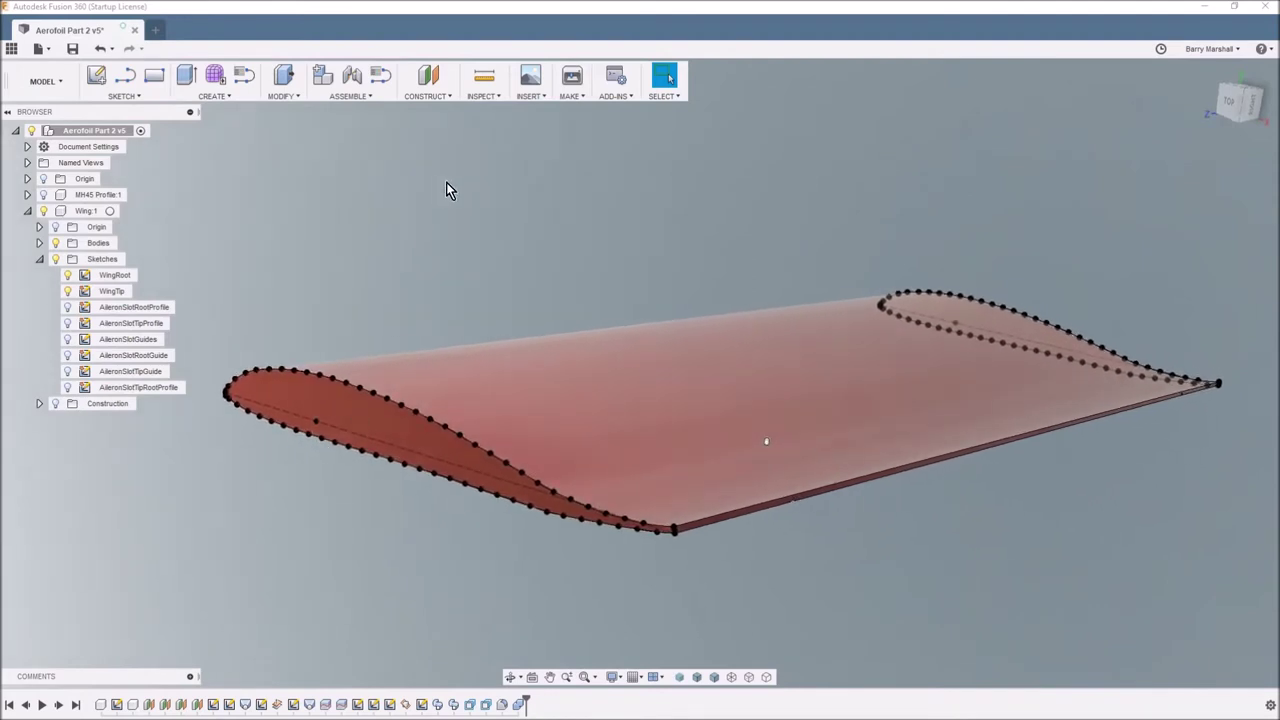
Open the parameters list, collapse the user parameters group, and review the favourite wing and aileron parameters against the wing's underside and aileron slot
click(290, 97)
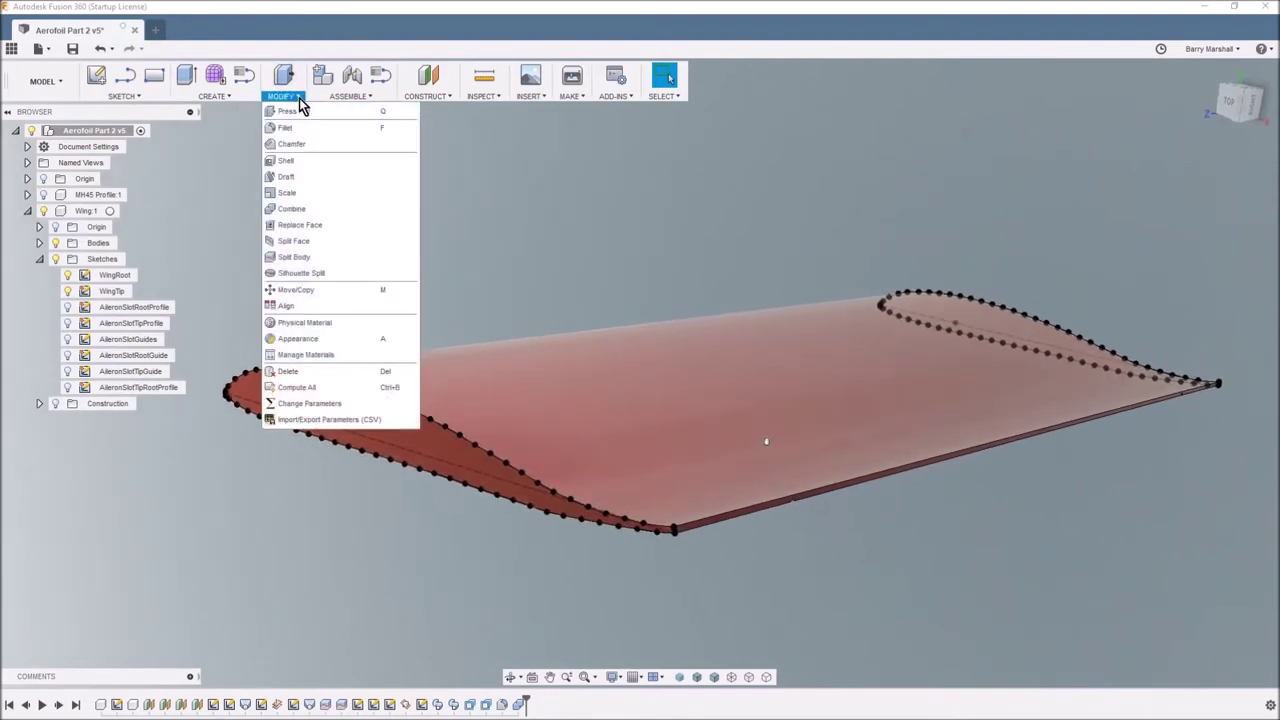
click(322, 403)
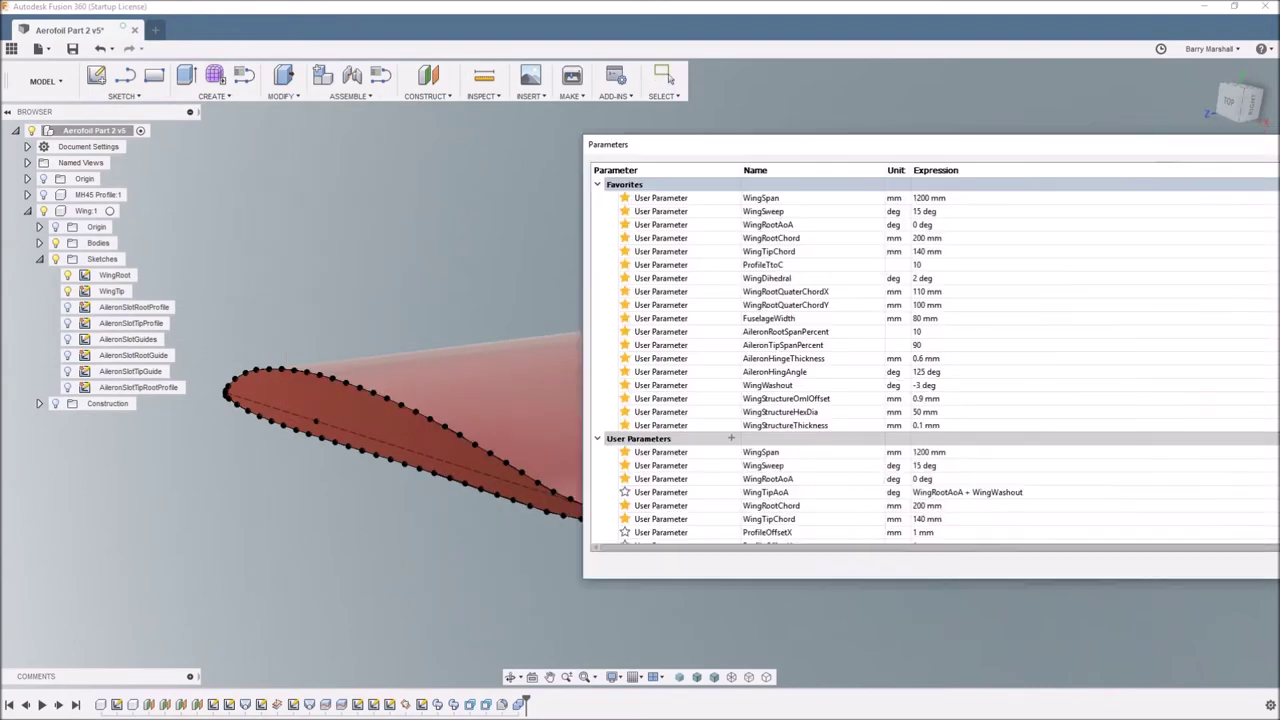
drag(1279, 132, 1065, 149)
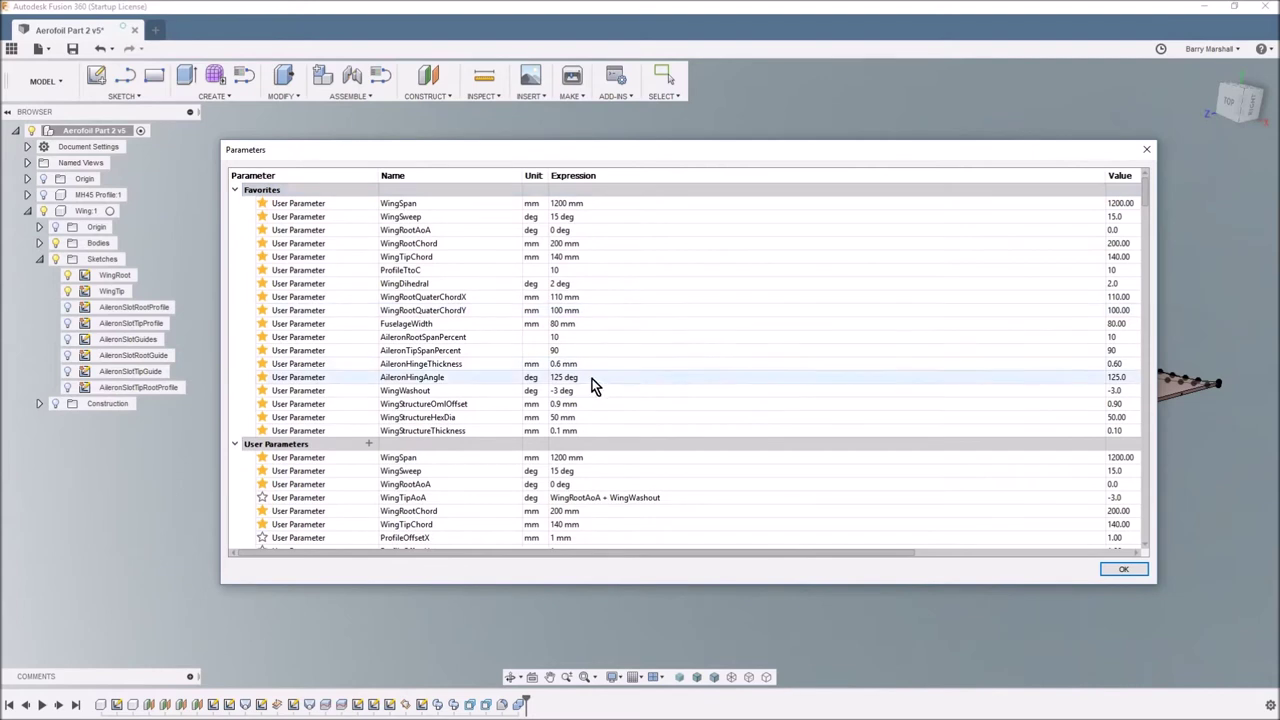
click(235, 444)
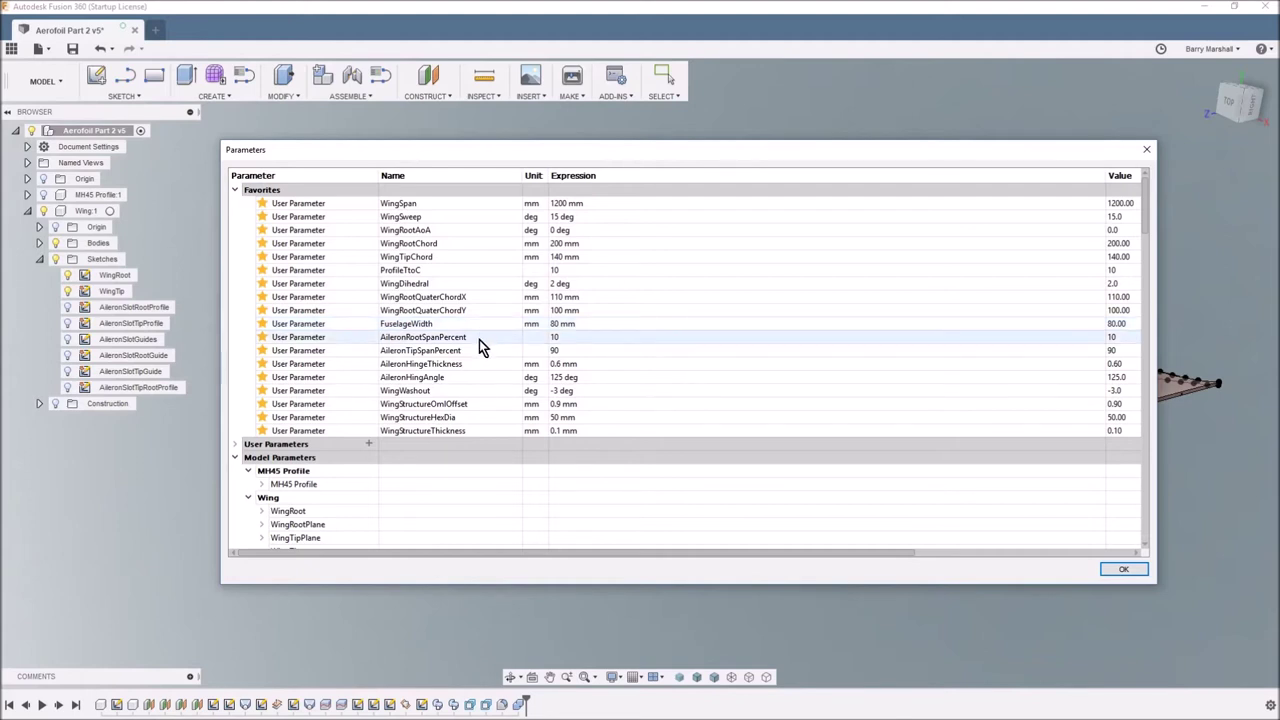
drag(546, 152, 557, 590)
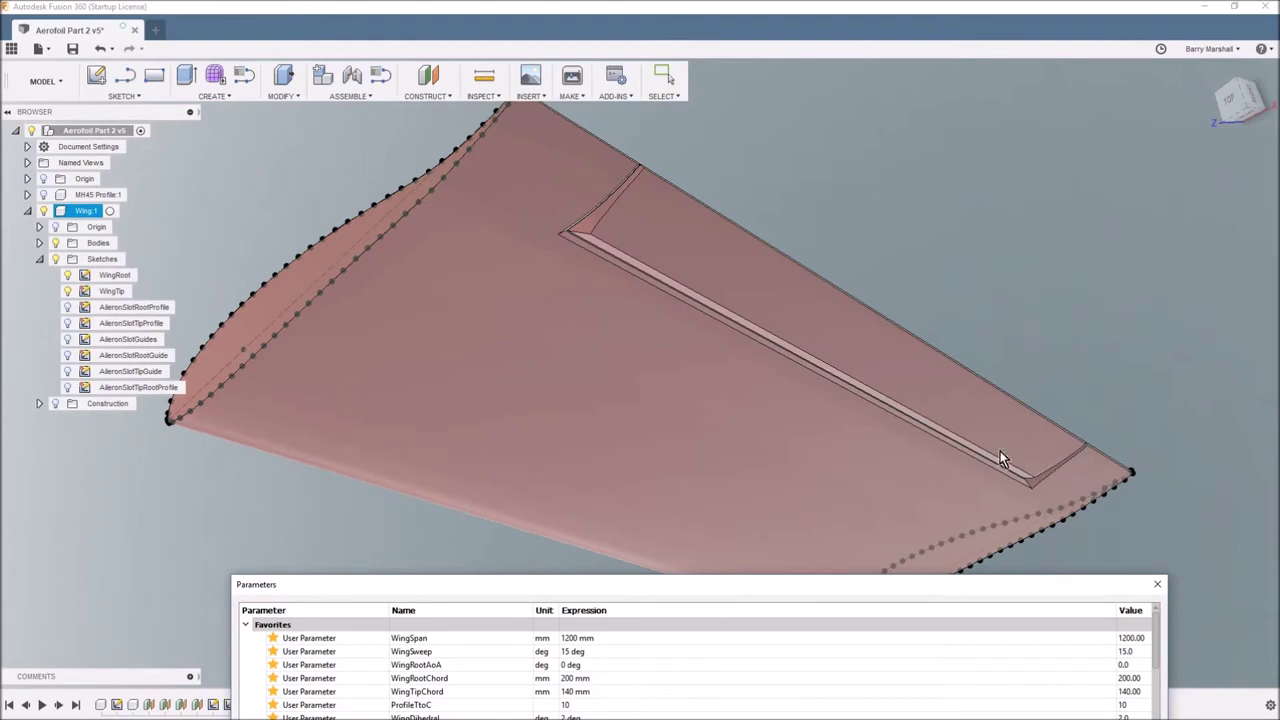
drag(668, 588, 672, 436)
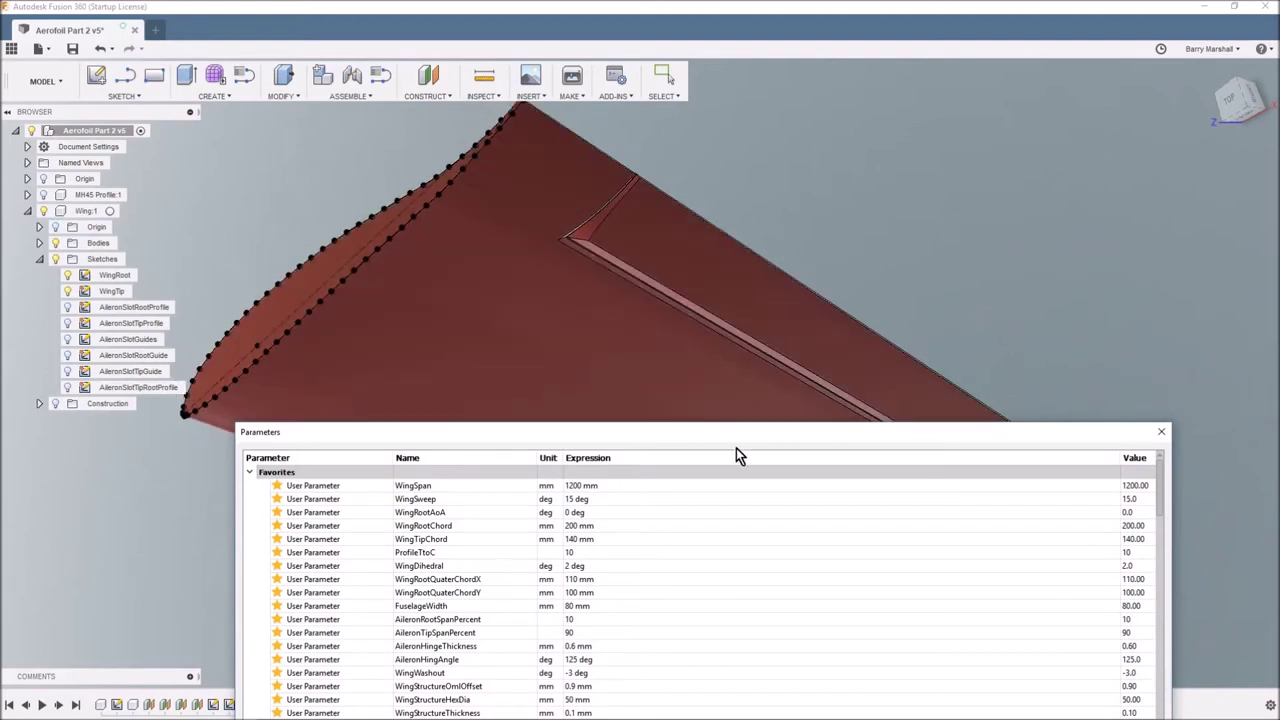
drag(736, 448, 770, 700)
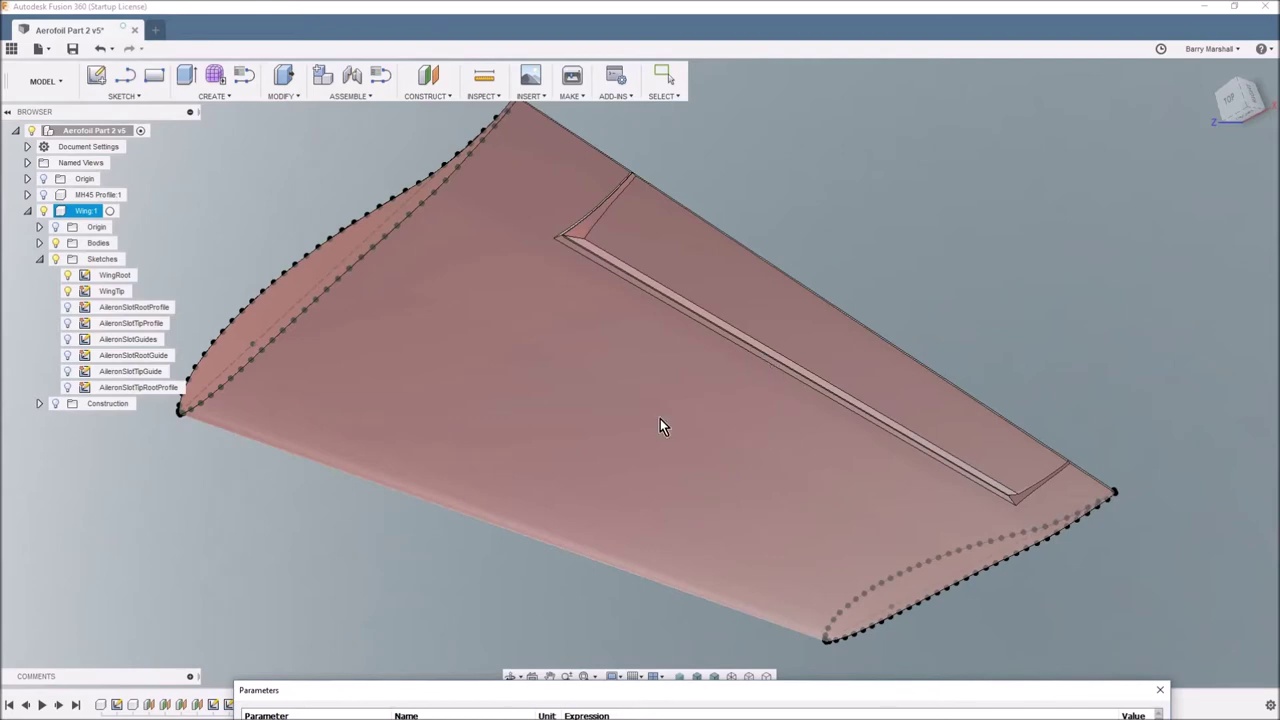
click(628, 600)
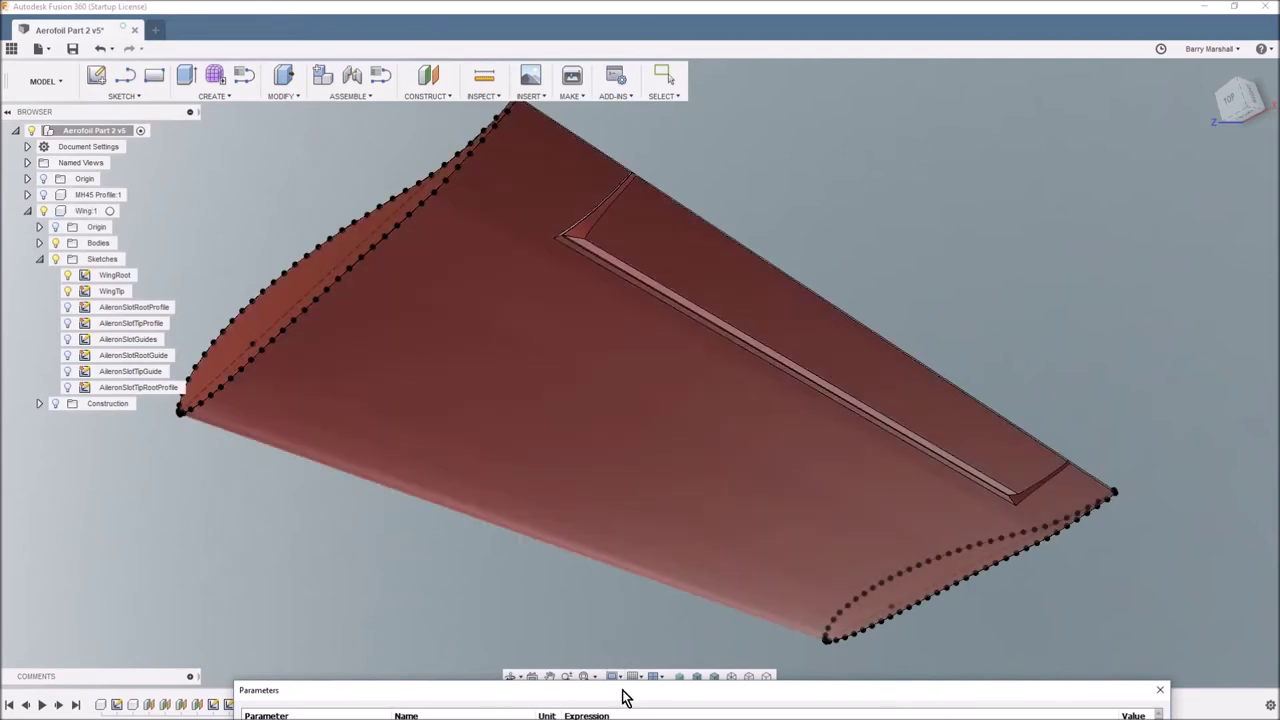
drag(627, 690, 605, 289)
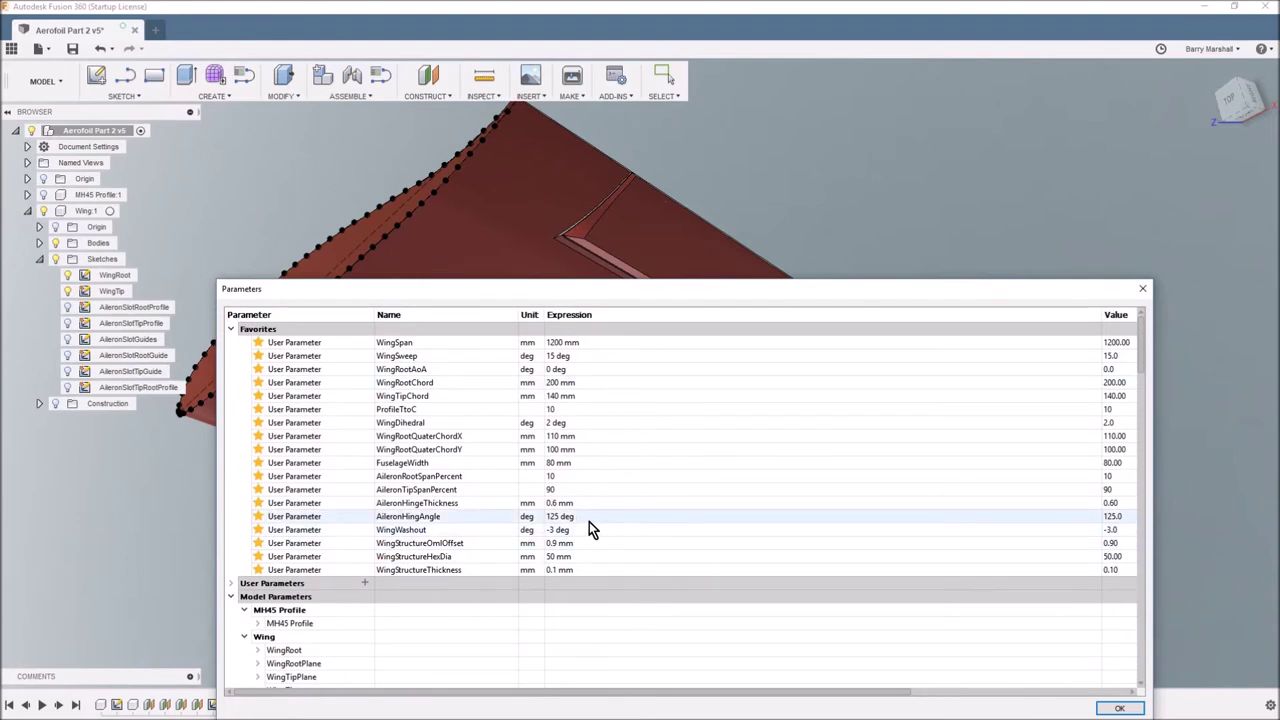
click(569, 237)
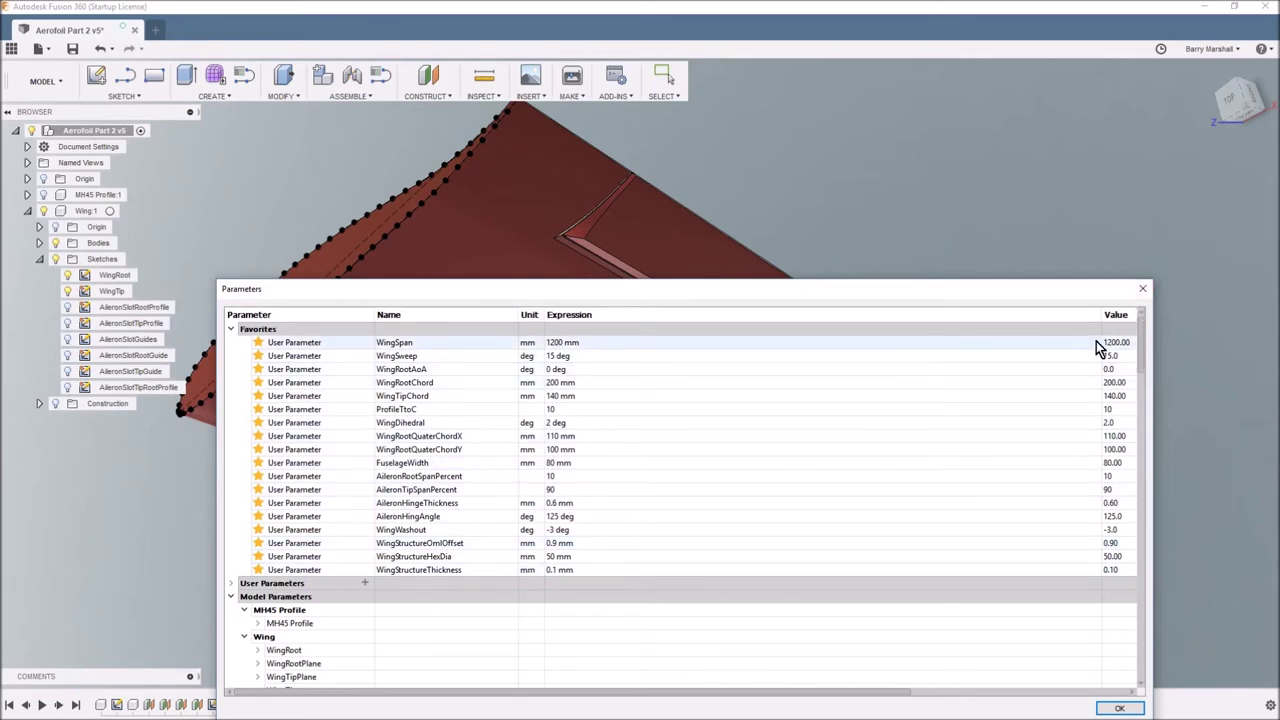
Set WingSweep to 10 deg and WingTipChord to 120 mm while viewing the wing's planform
drag(1066, 292, 1087, 444)
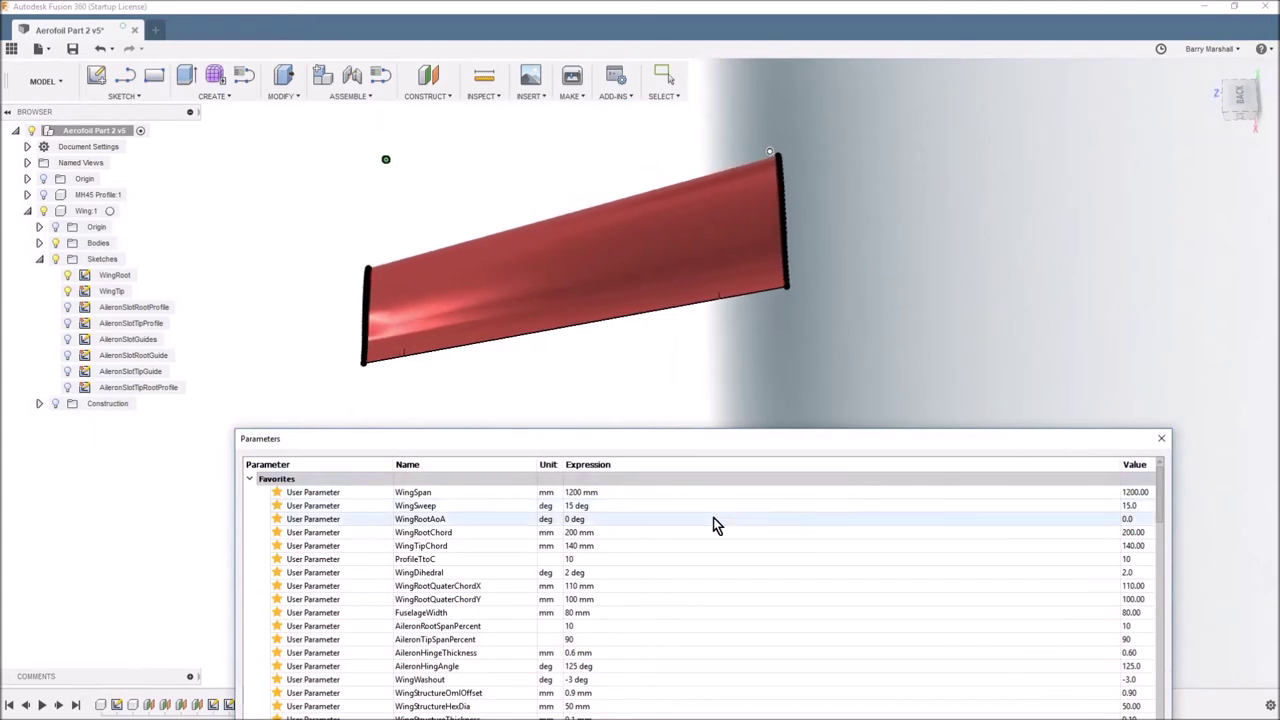
click(570, 506)
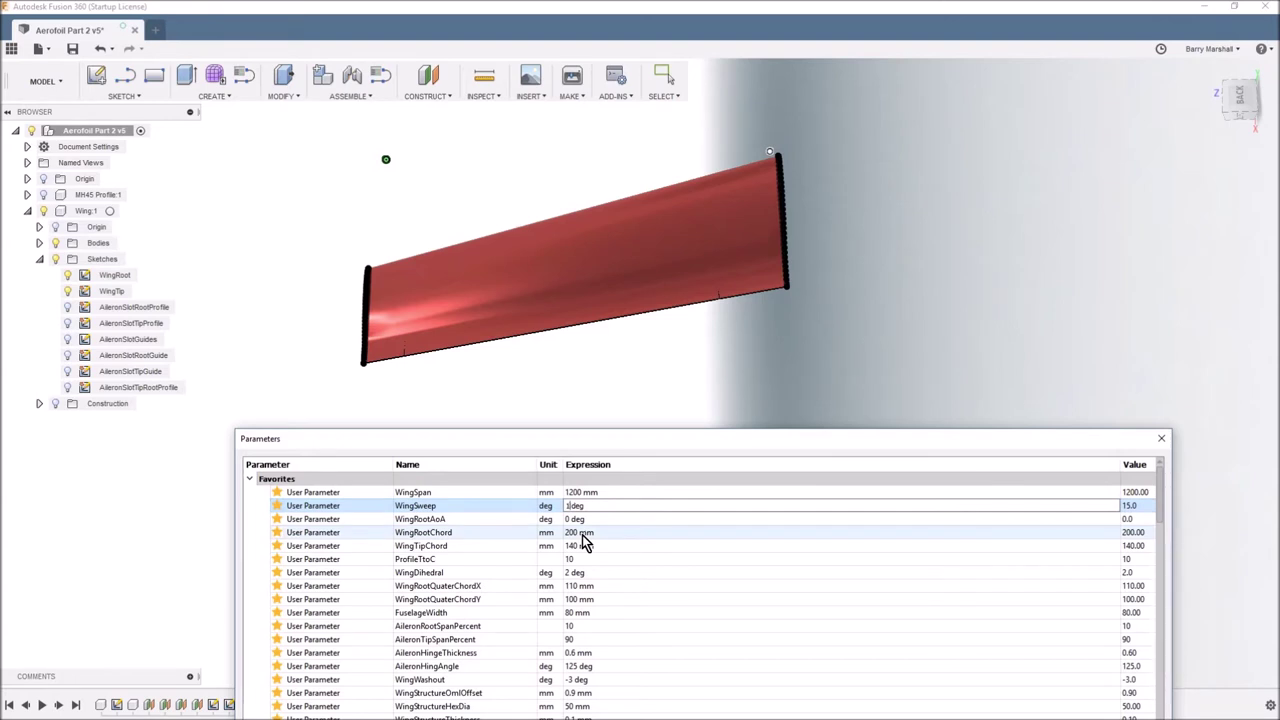
key(Return)
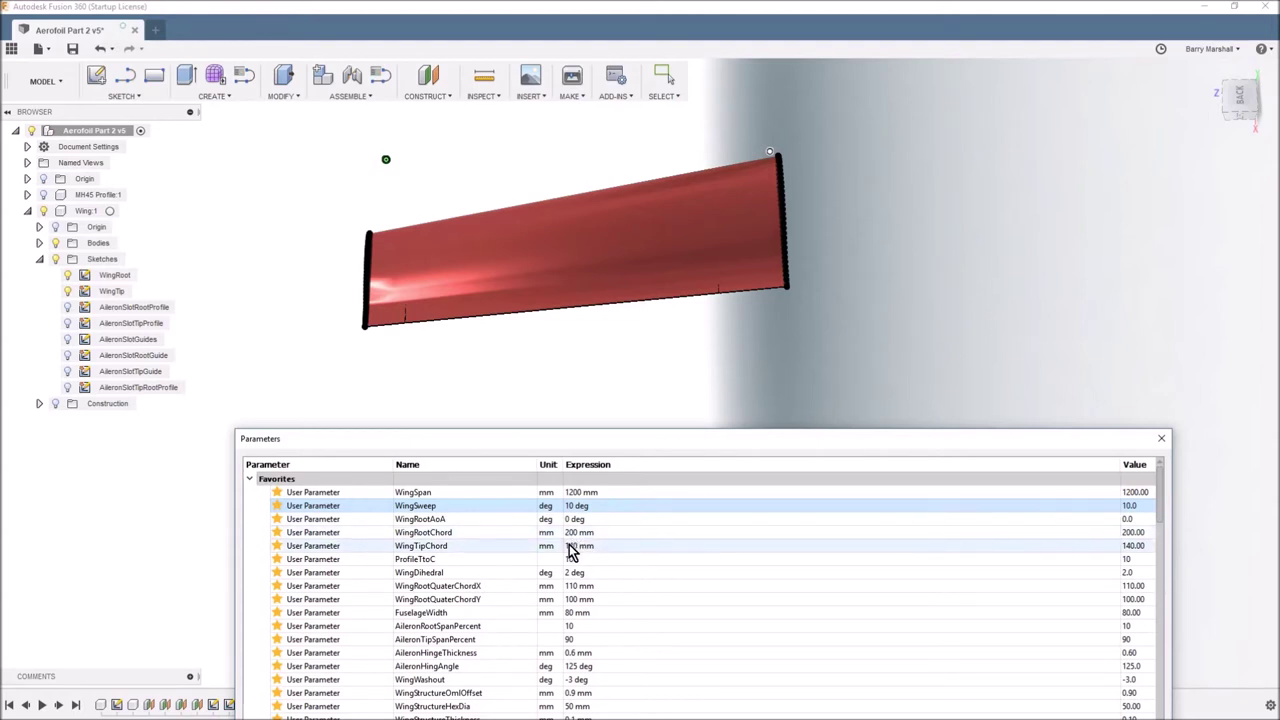
double_click(571, 547)
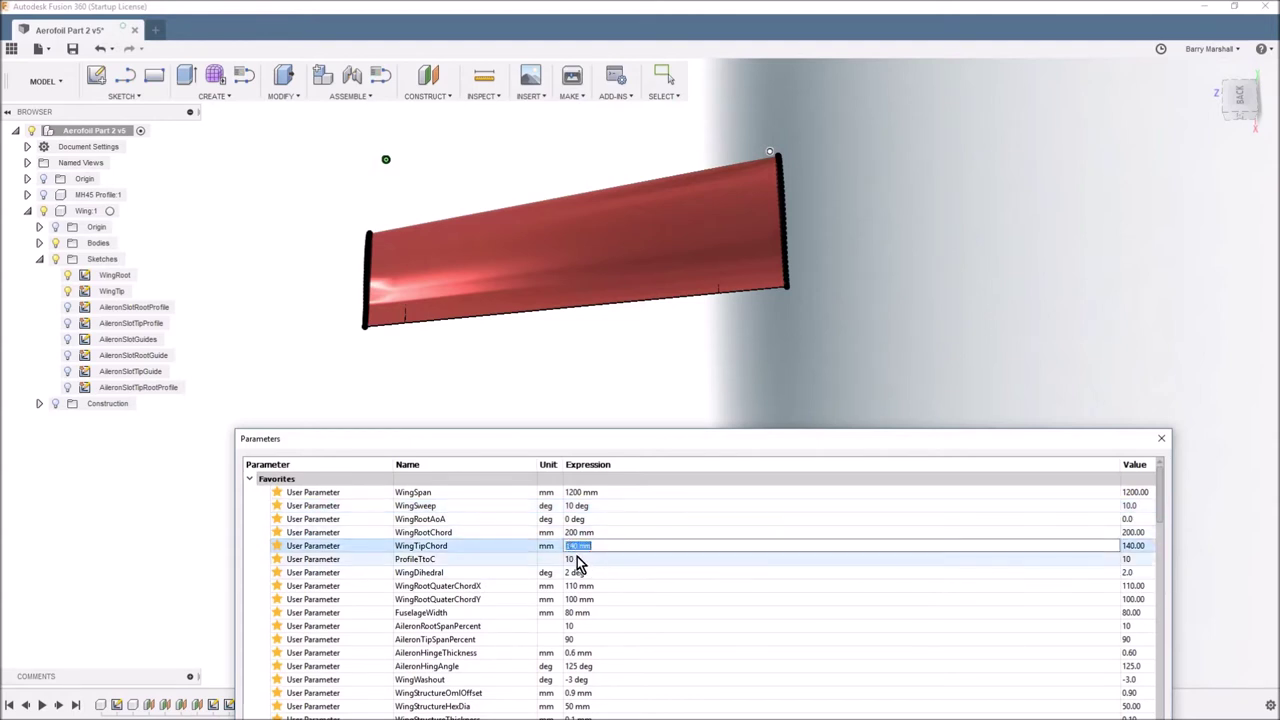
click(571, 553)
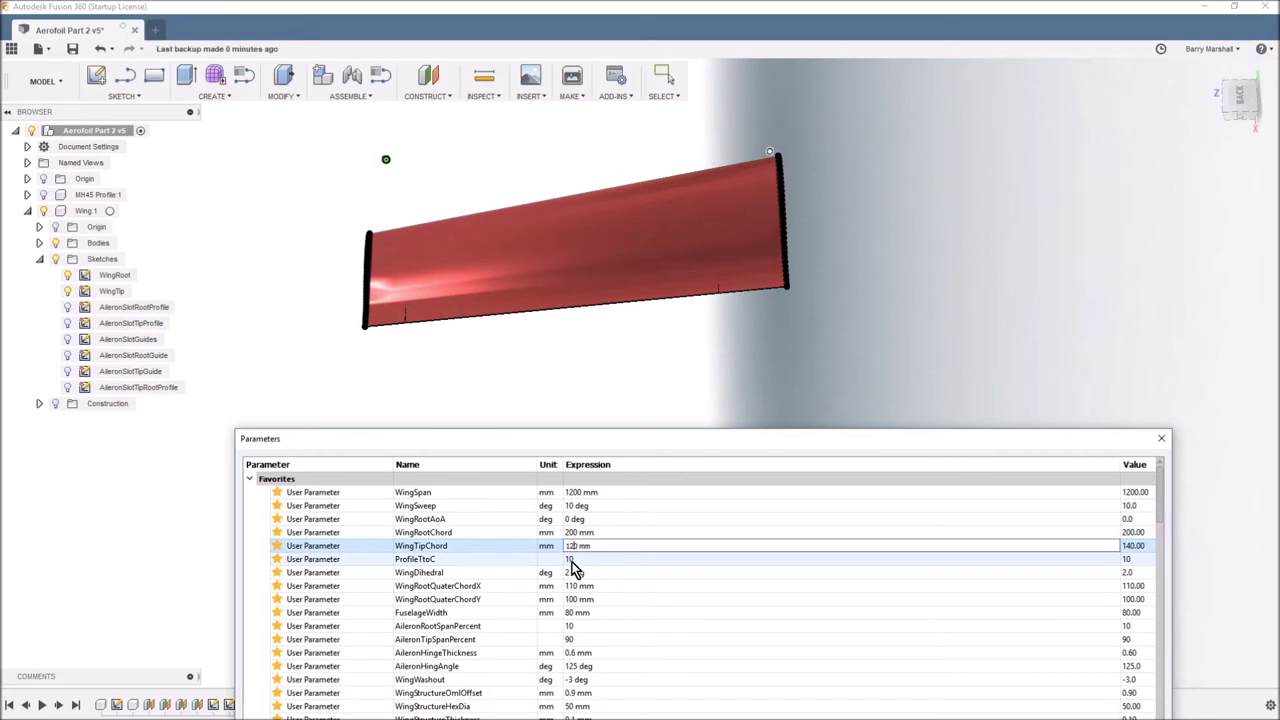
key(Return)
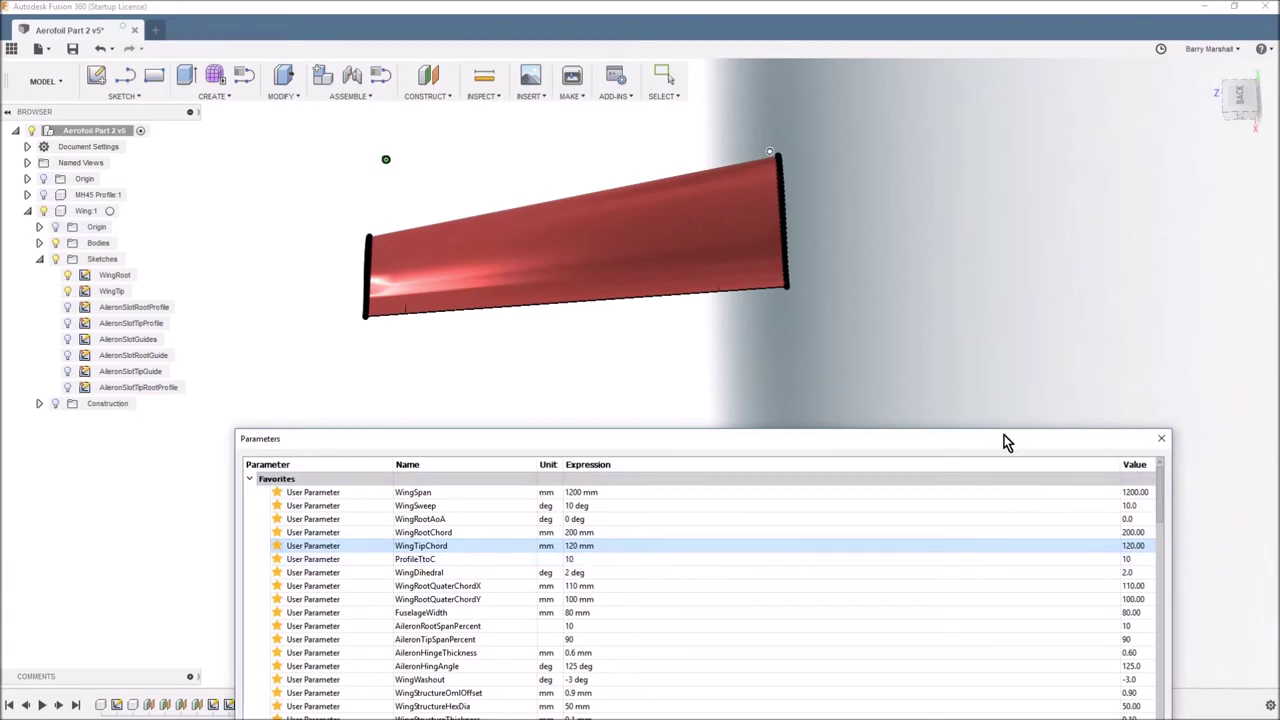
drag(1002, 446, 992, 192)
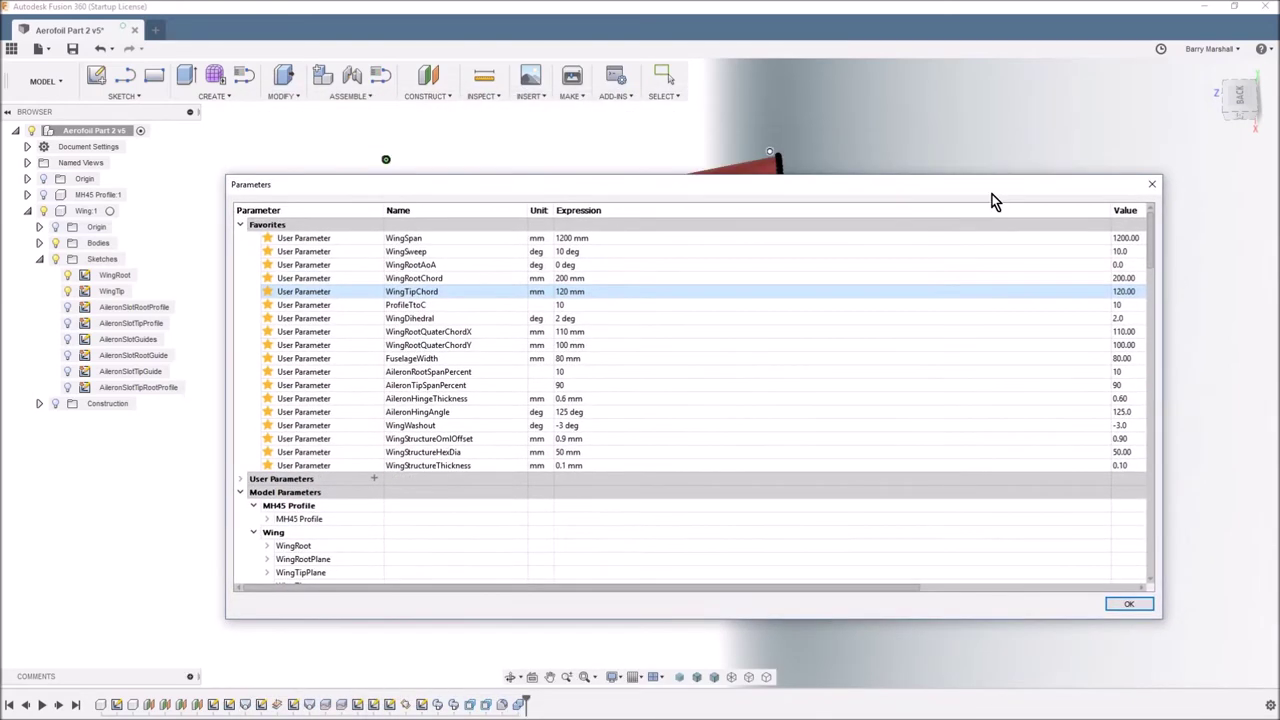
click(1124, 605)
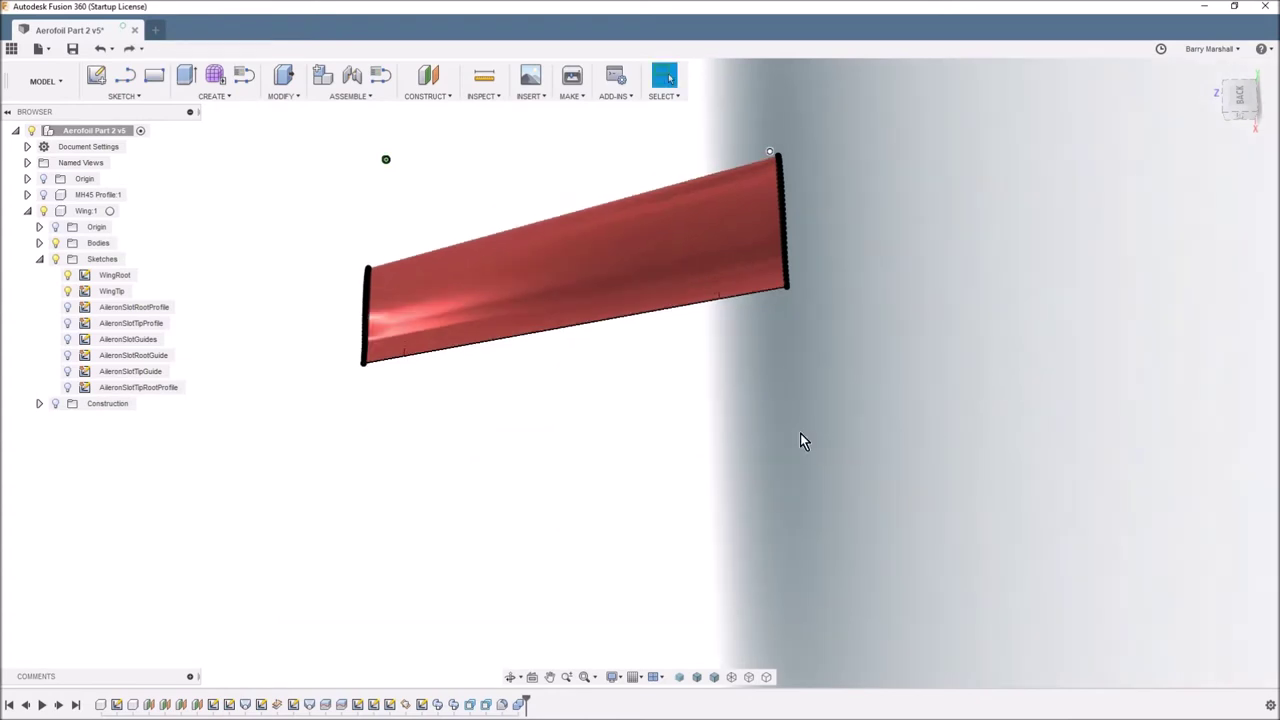
Roll the design history back to just before the wing's loft and briefly display the MH45 Profile component
key(shift+F6)
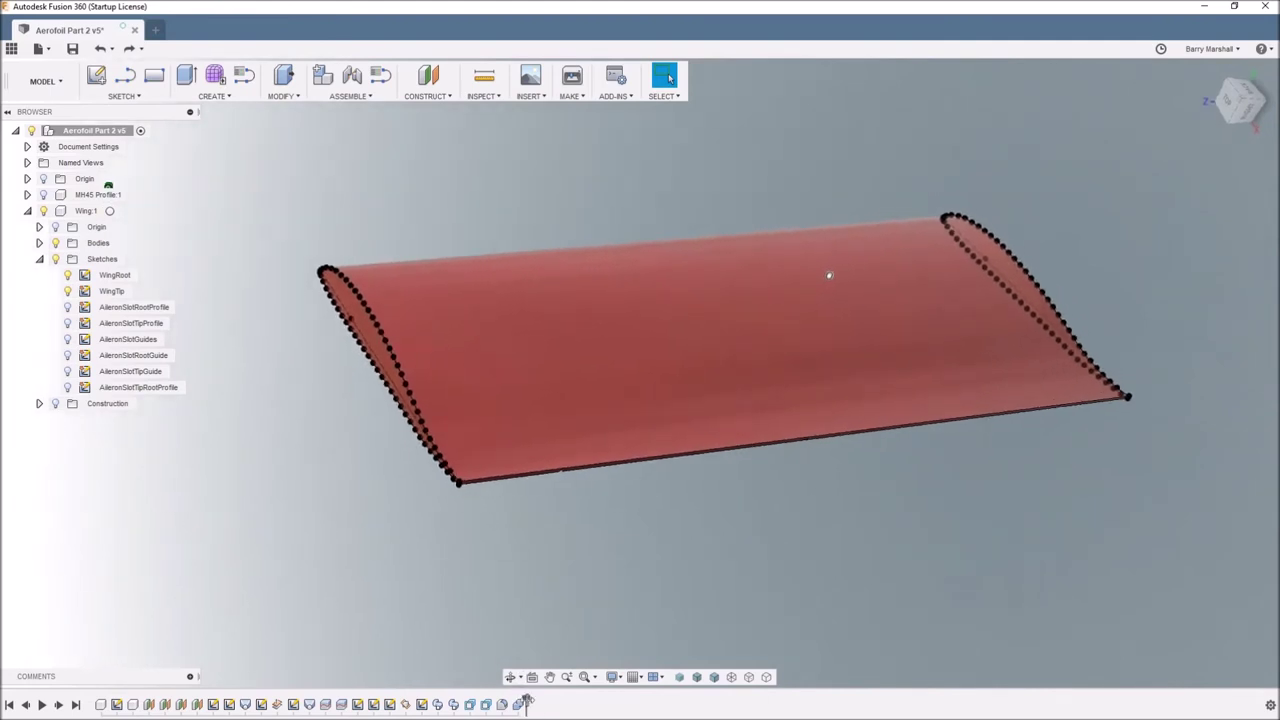
mouse_move(526, 699)
mouse_down()
mouse_move(220, 702)
mouse_move(236, 702)
mouse_up()
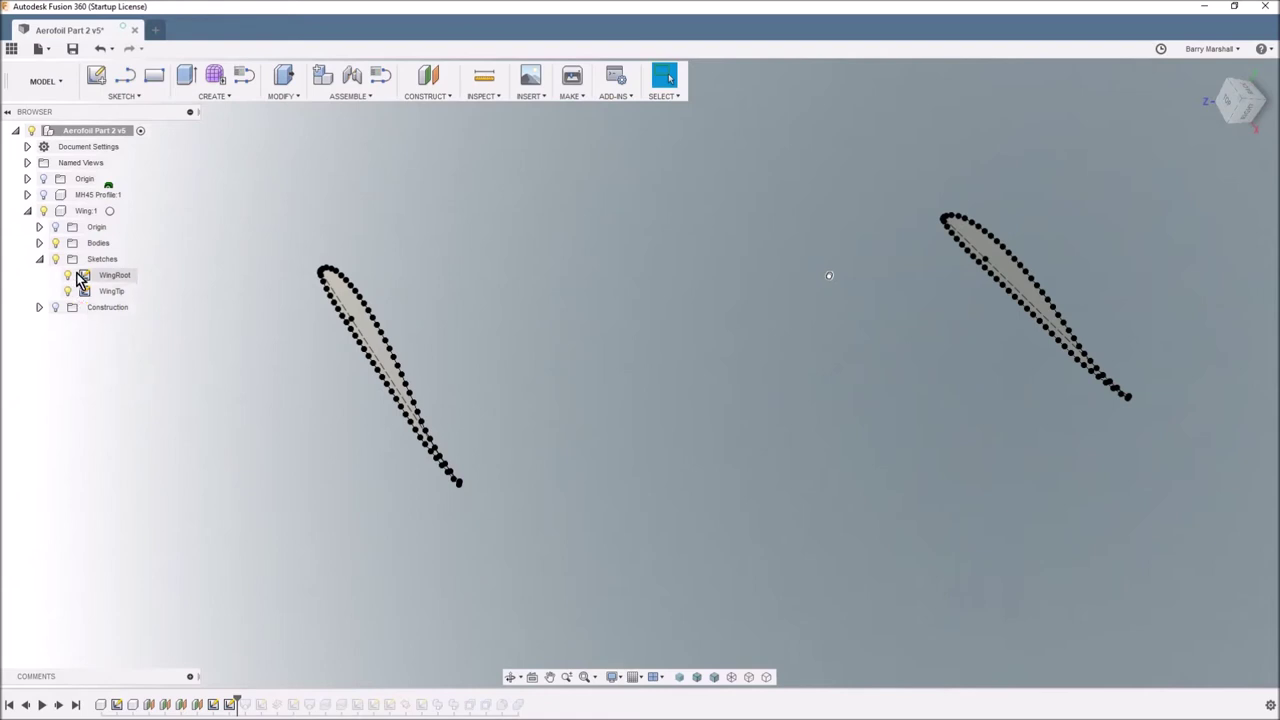
click(44, 196)
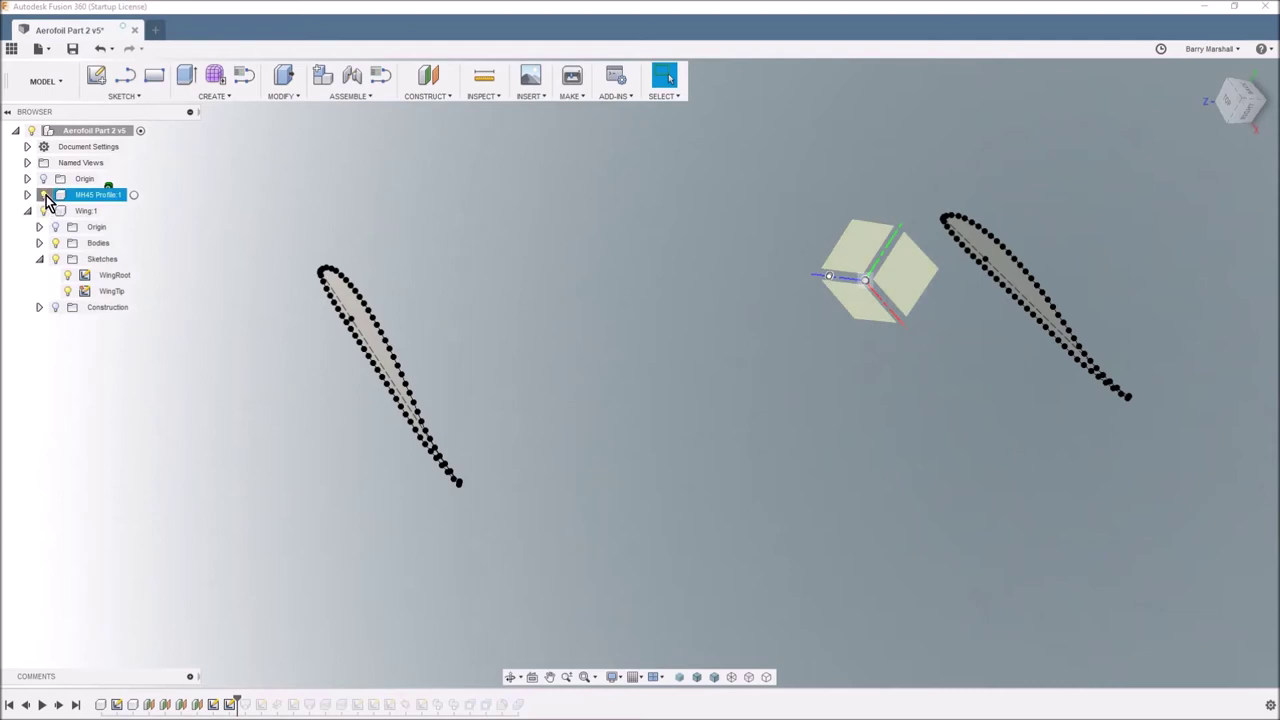
click(46, 195)
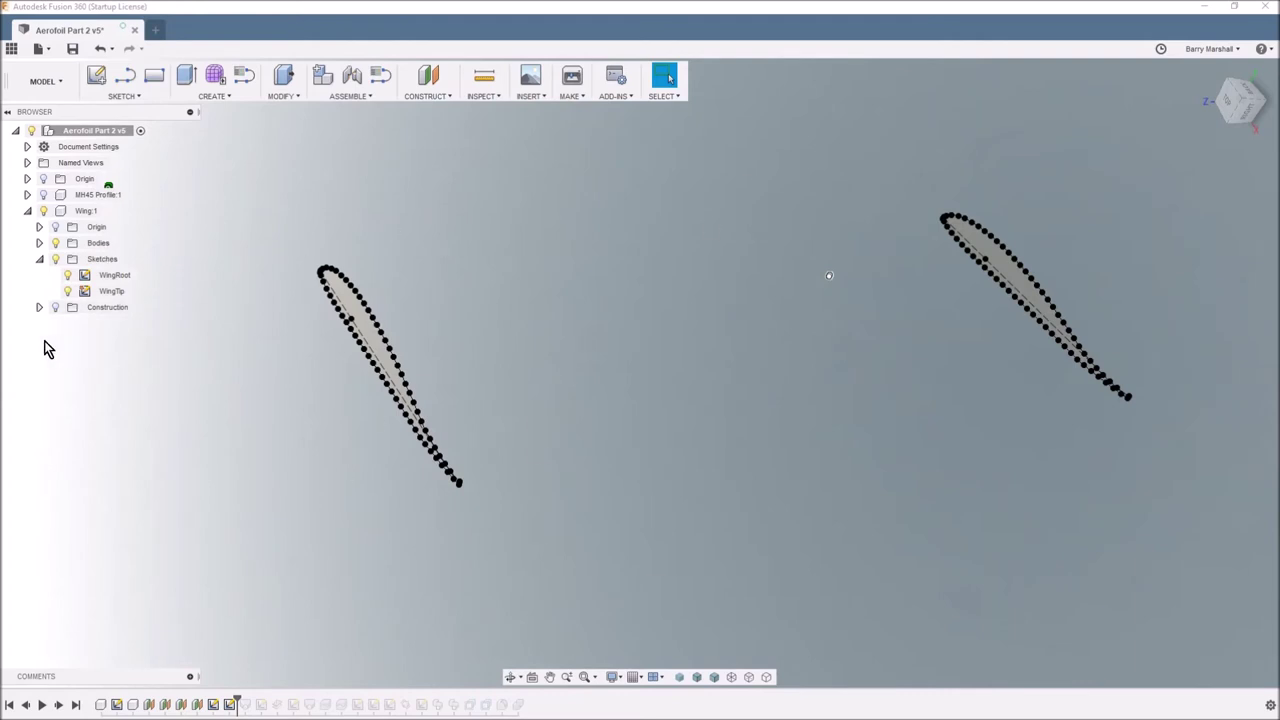
Expand the Wing's construction folder and inspect the WingRootPlane and WingTipPlane used by the profile sketches
click(55, 308)
click(40, 309)
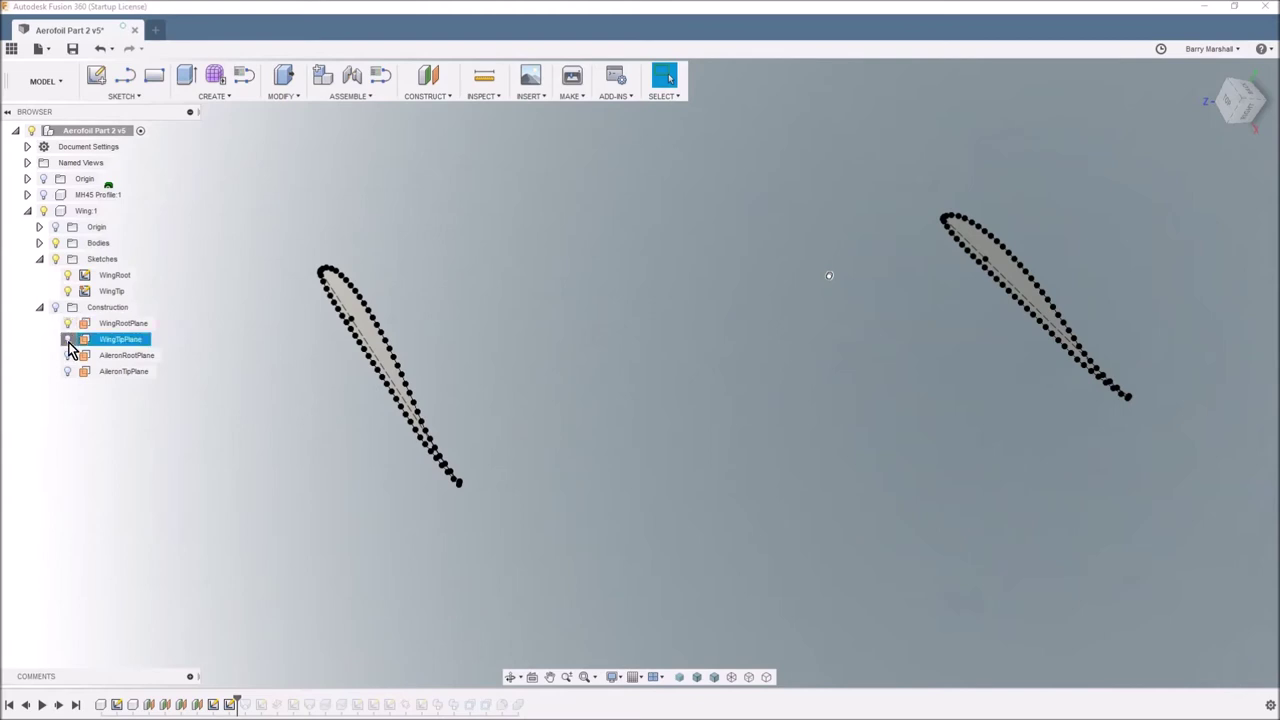
click(58, 311)
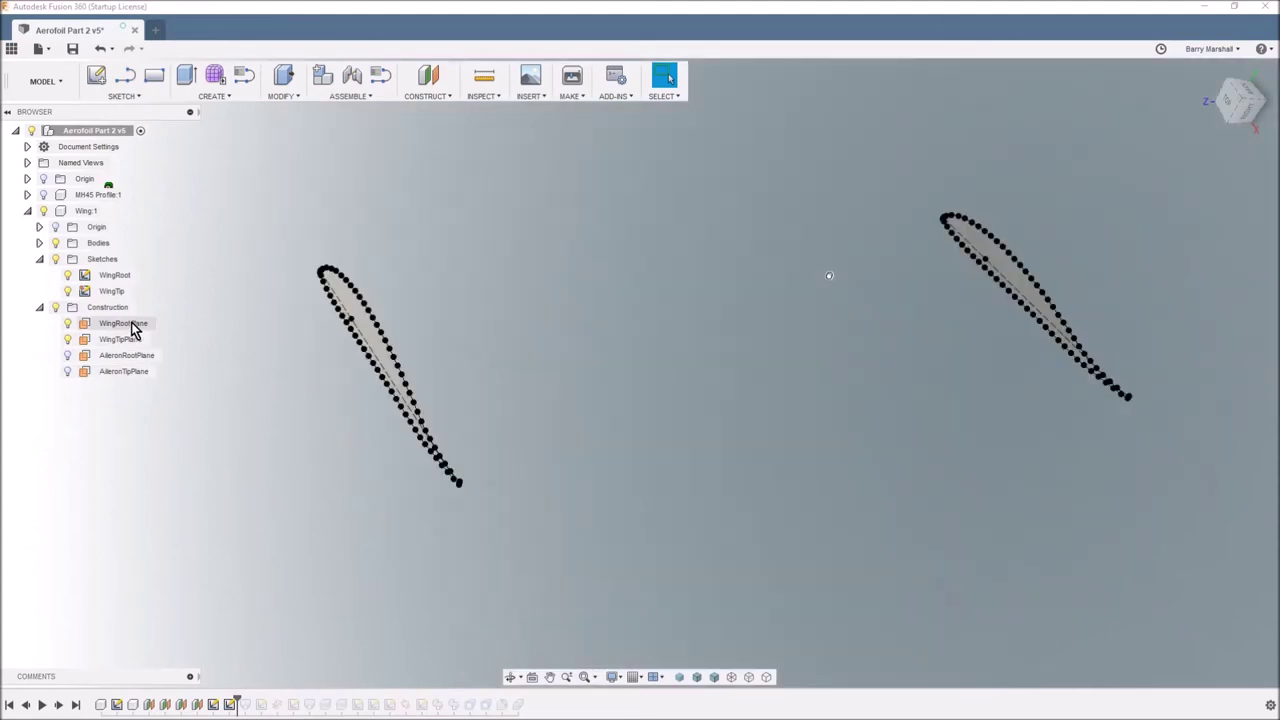
click(100, 325)
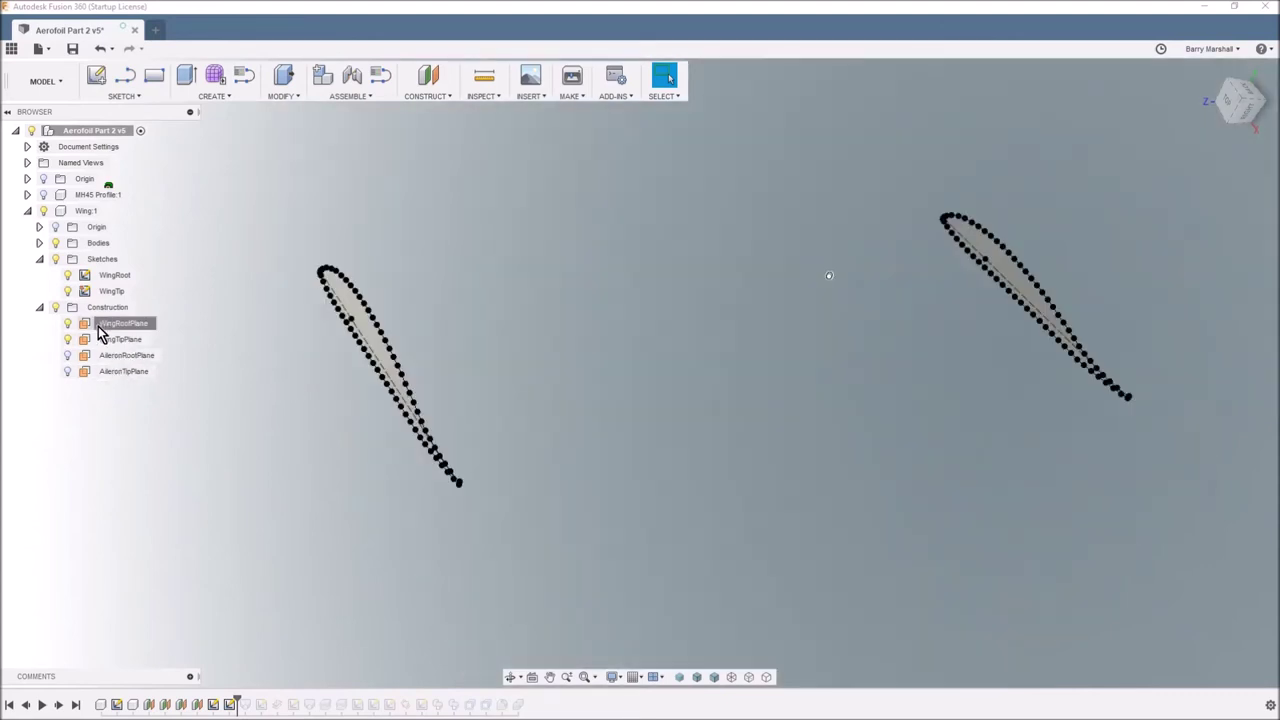
click(40, 308)
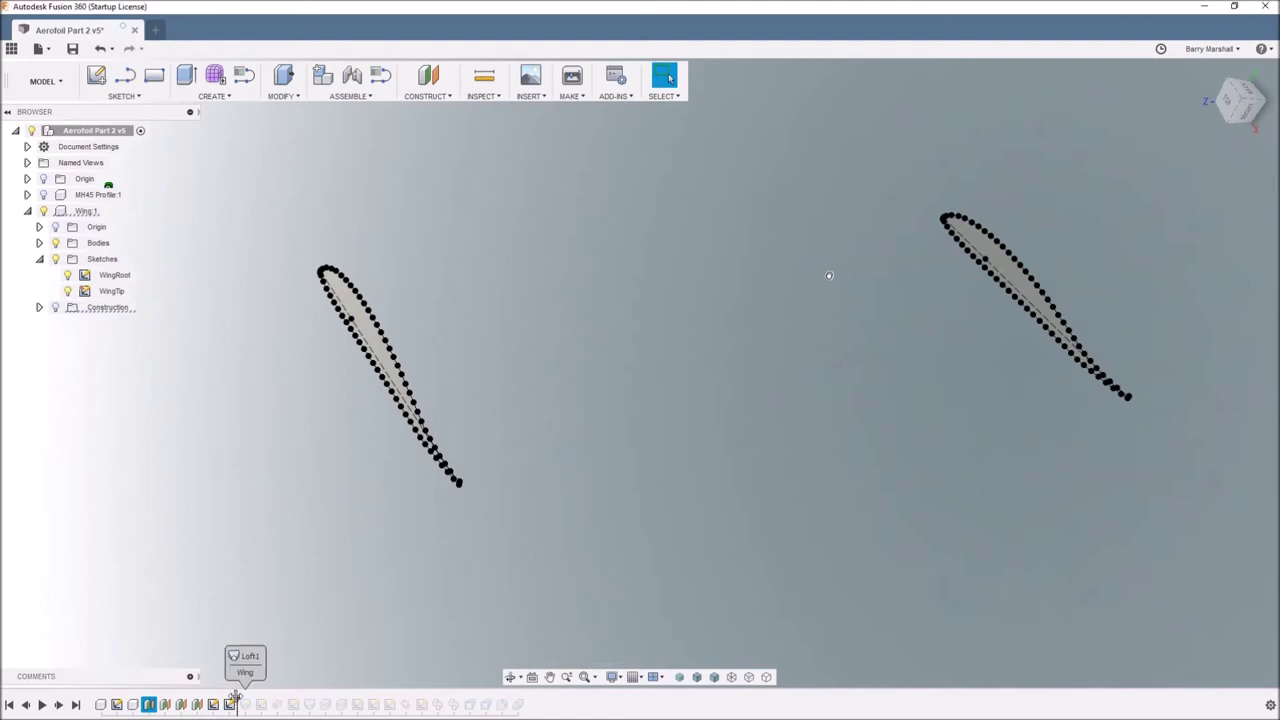
Roll the design history forward through the wing loft to the feature after AileronSlotRootProfile, showing that sketch
drag(236, 697, 252, 705)
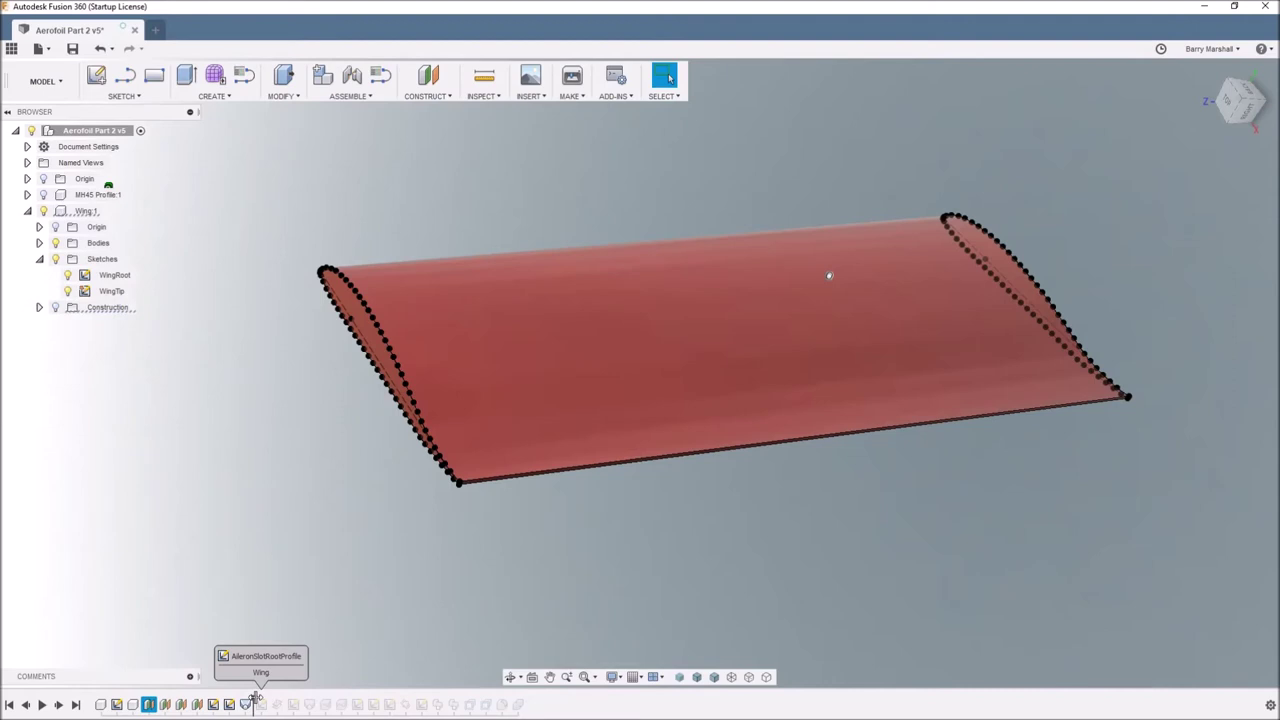
drag(256, 697, 270, 697)
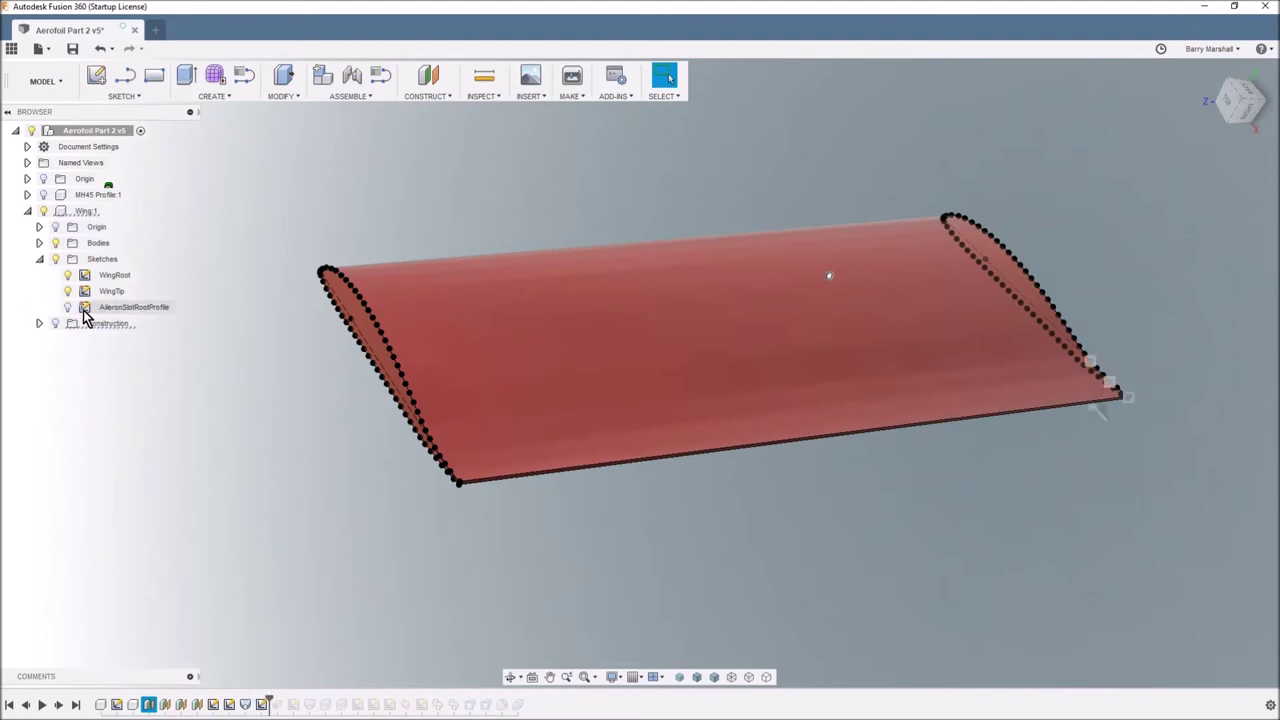
click(68, 307)
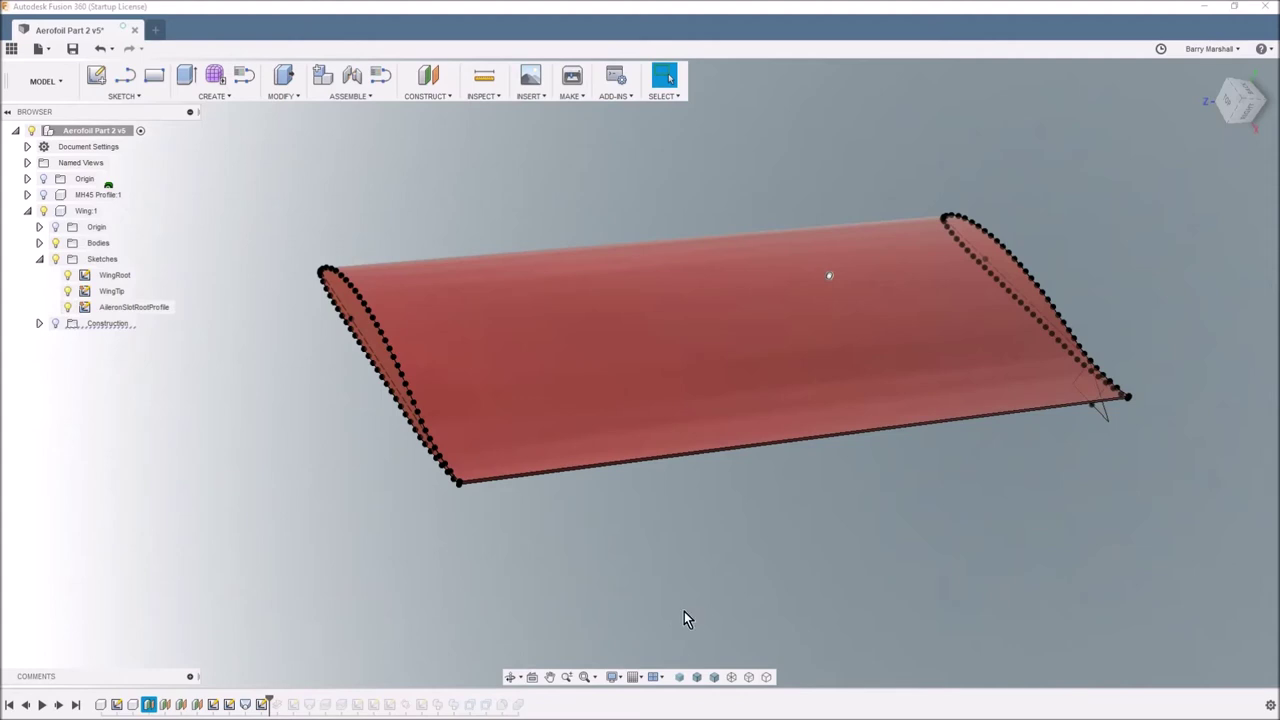
shift+middle_drag(684, 612, 1080, 410)
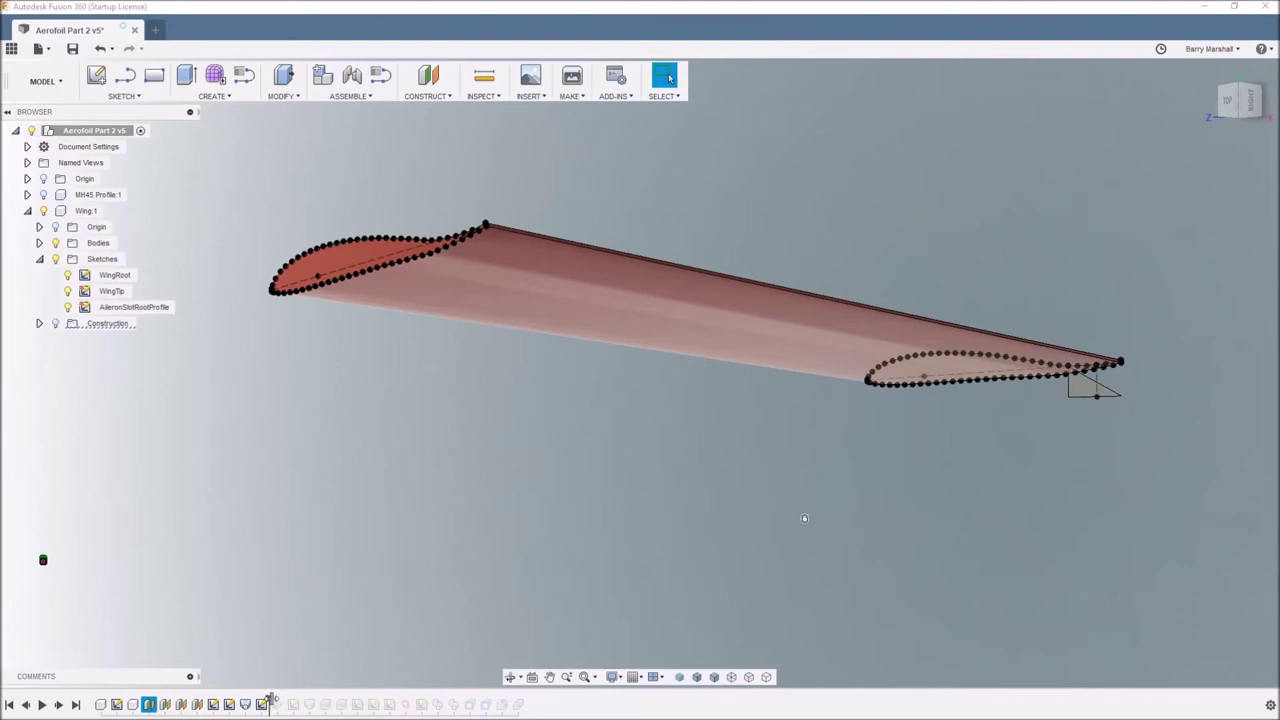
drag(270, 700, 283, 701)
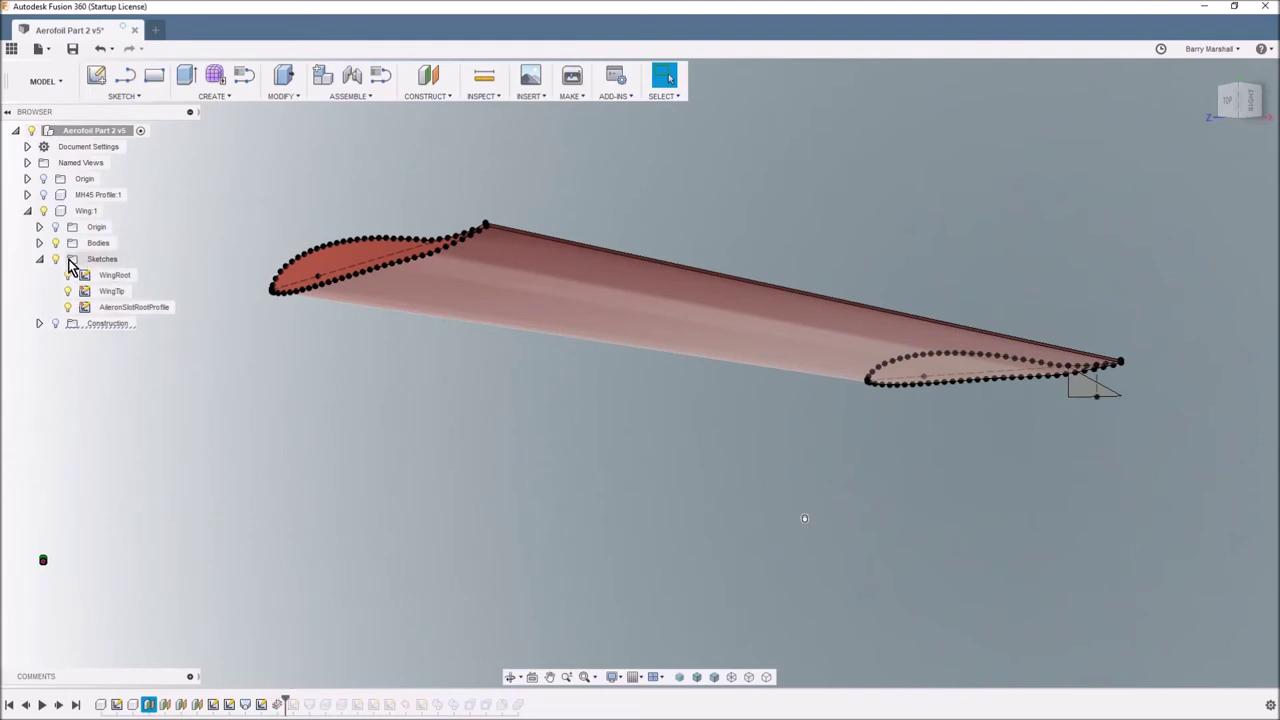
Expand the Wing's Bodies folder and Tools group, hide the WingOML body and show the Body23 surface instead
click(40, 244)
click(74, 291)
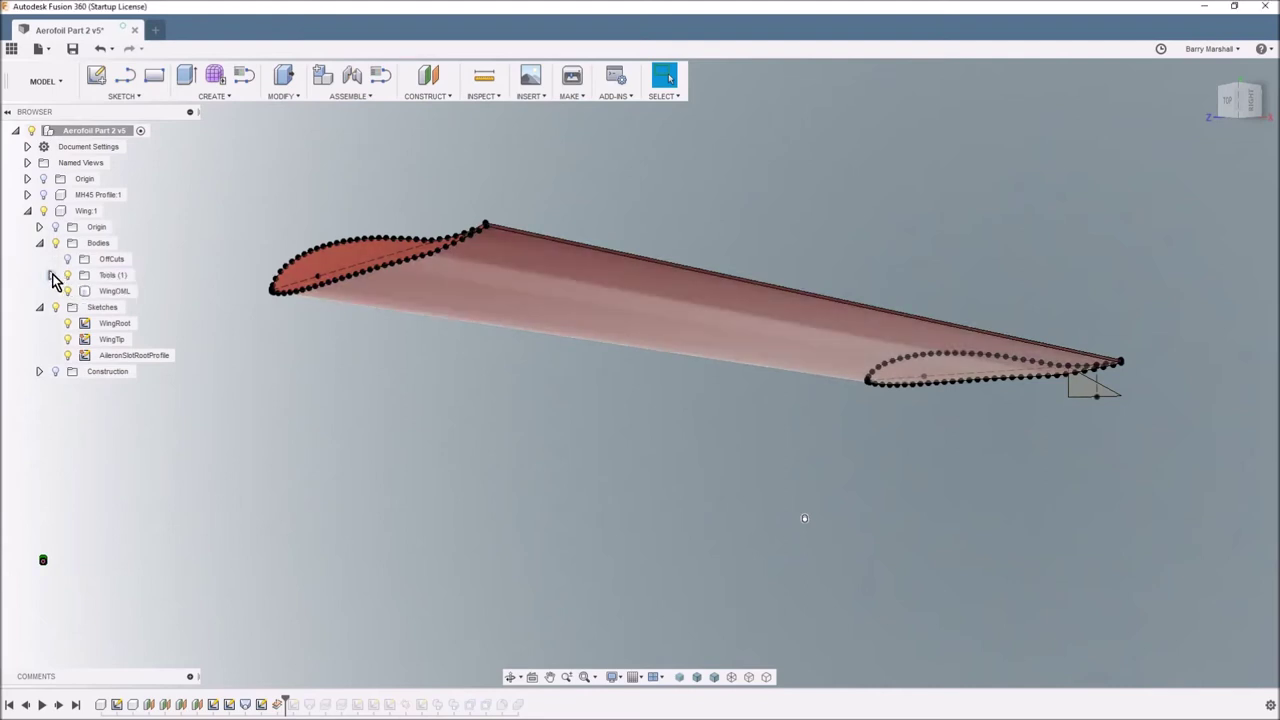
click(52, 275)
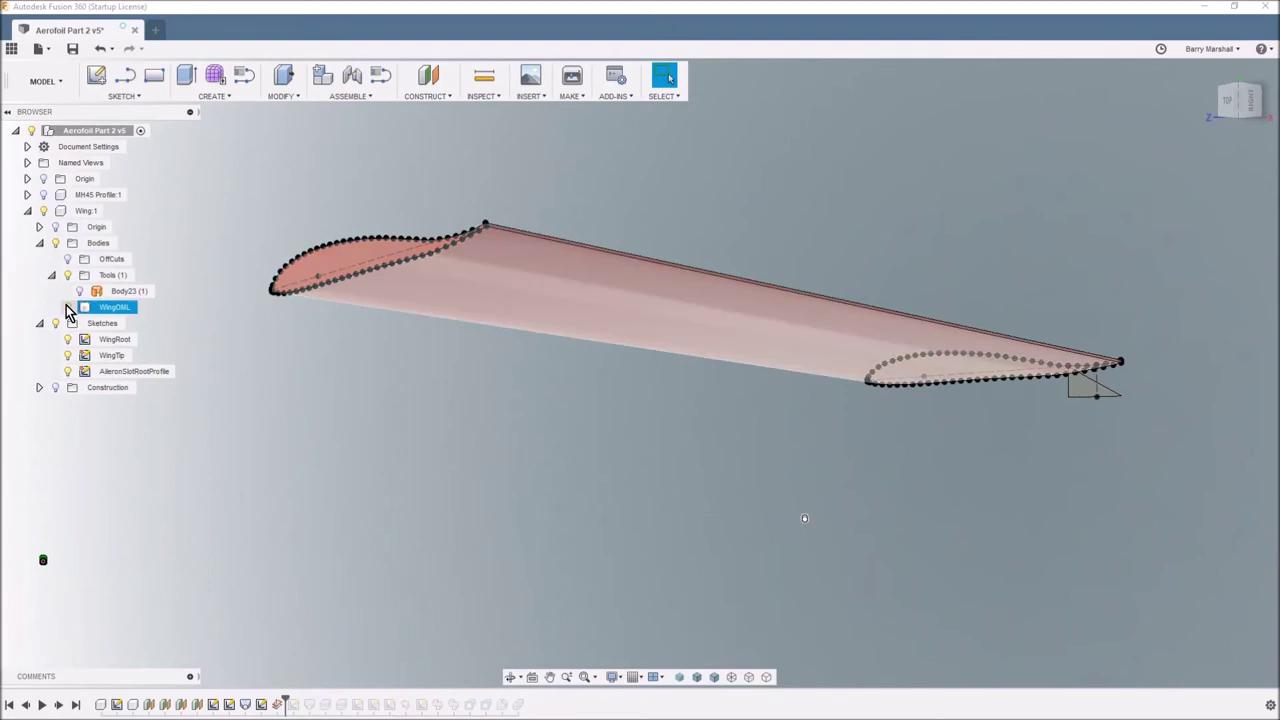
click(67, 307)
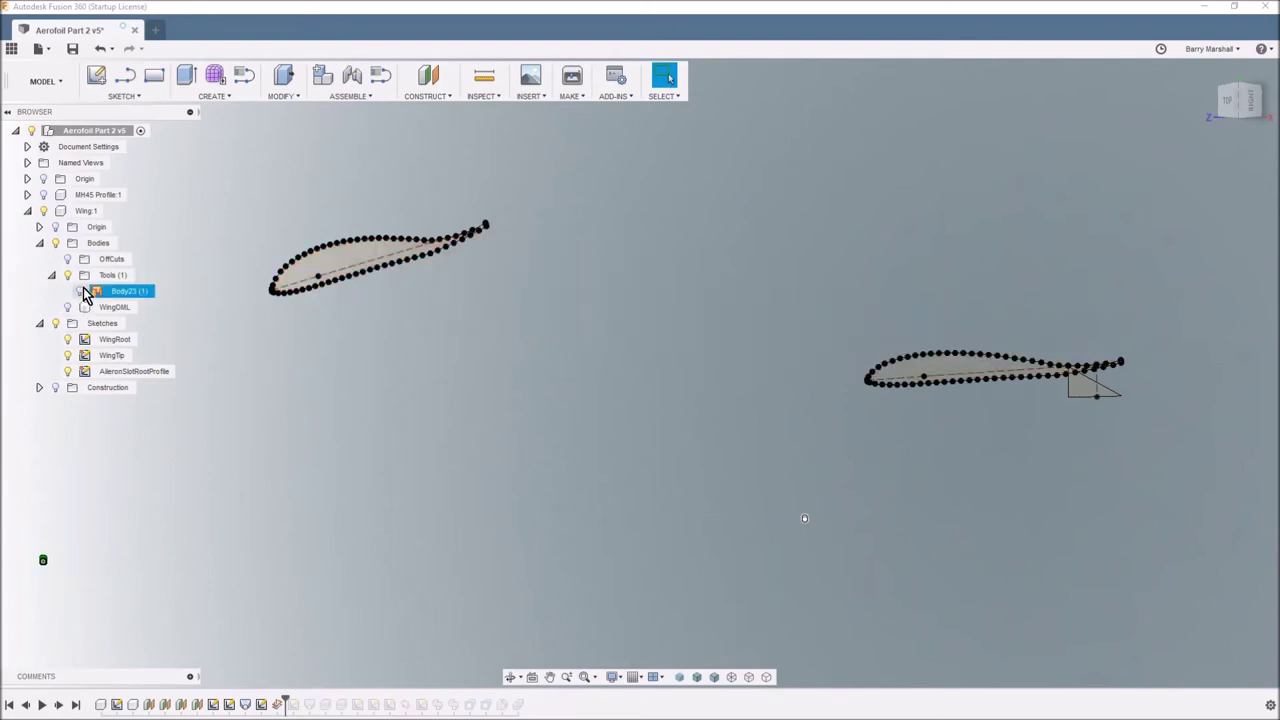
click(80, 291)
click(118, 291)
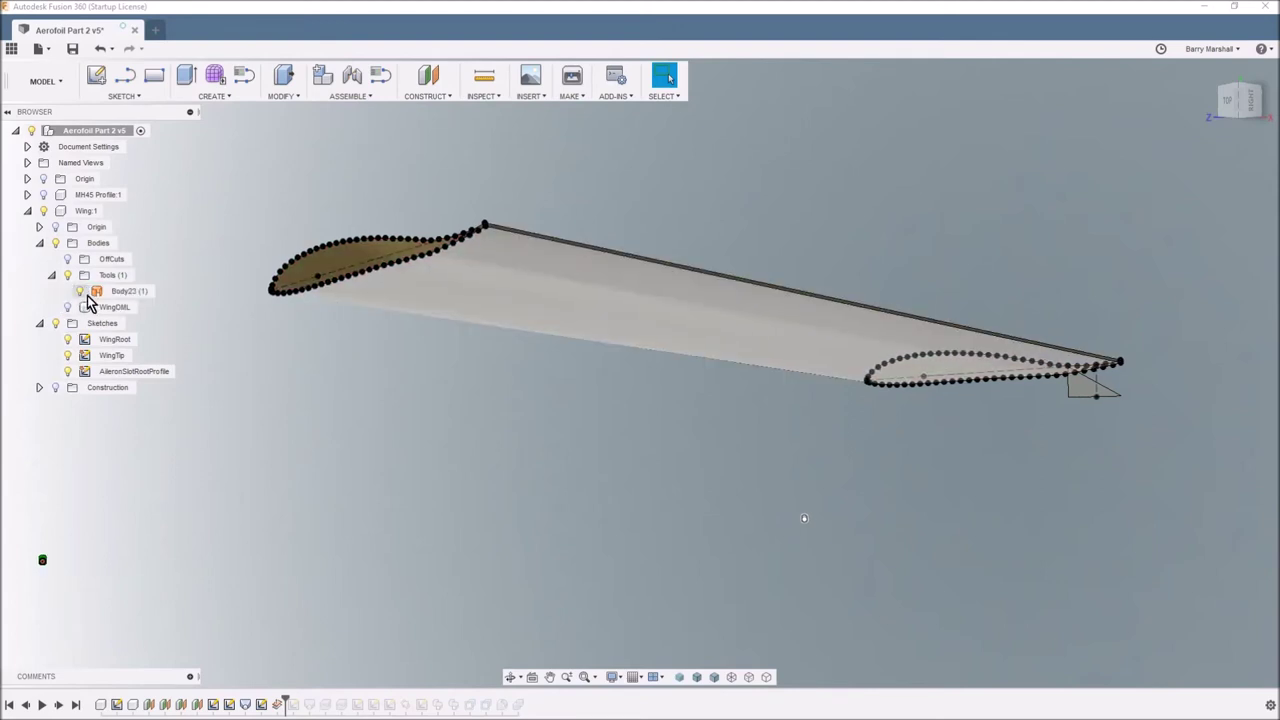
Examine the Body23 surface from several angles, then hide it and show the WingOML body again
shift+middle_drag(300, 302, 589, 425)
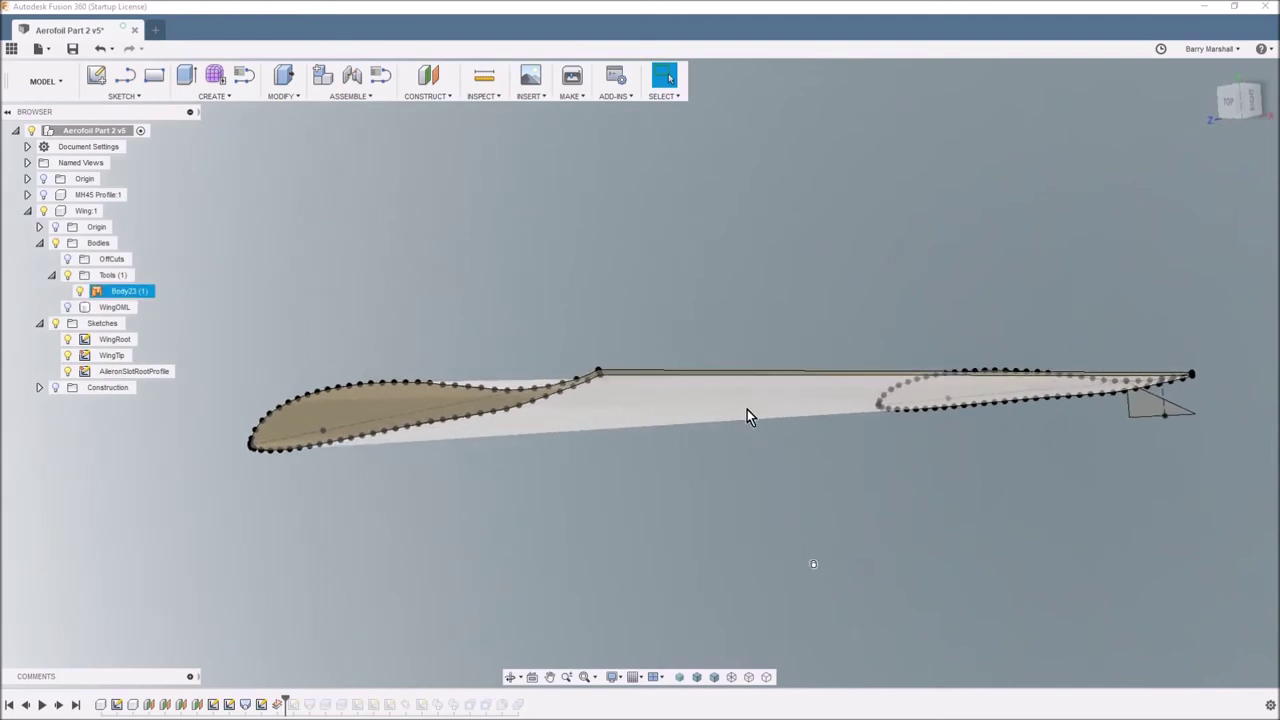
mouse_move(771, 412)
shift+middle_down()
mouse_move(748, 400)
mouse_move(728, 414)
shift+middle_up()
click(697, 399)
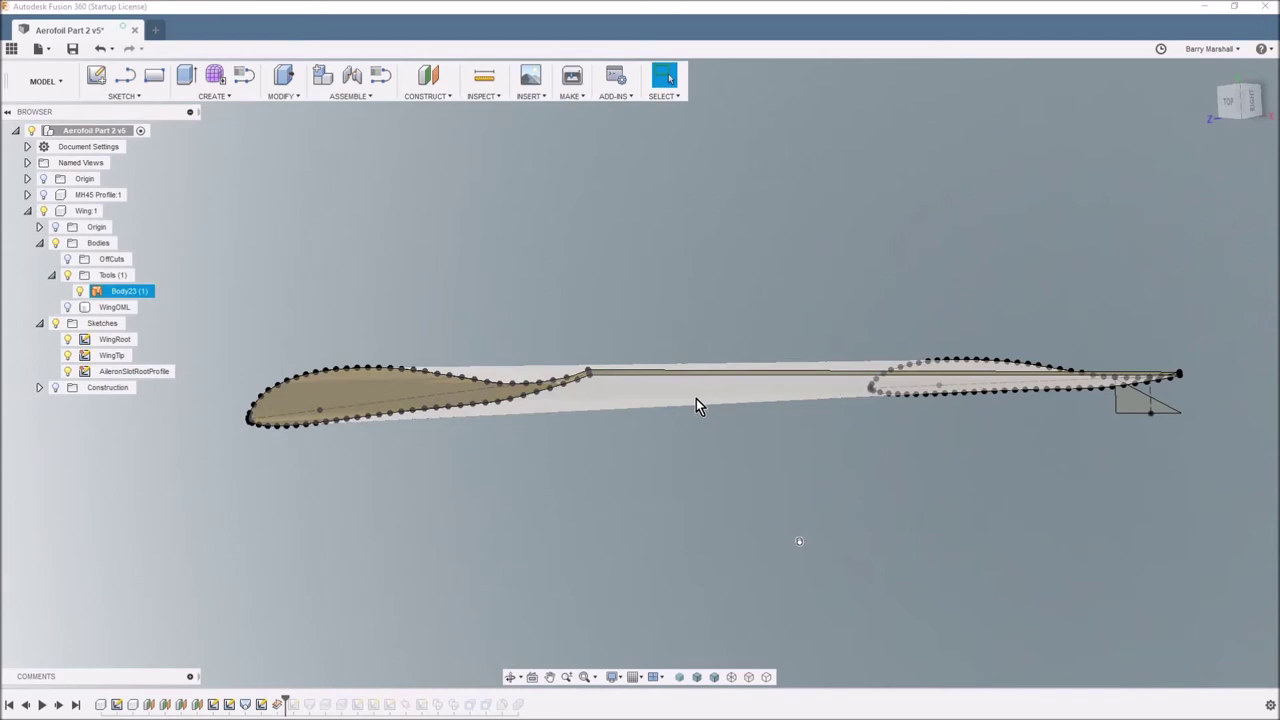
mouse_move(660, 400)
shift+middle_down()
mouse_move(660, 420)
mouse_move(692, 411)
mouse_move(554, 460)
mouse_move(151, 366)
mouse_move(108, 310)
shift+middle_up()
click(79, 290)
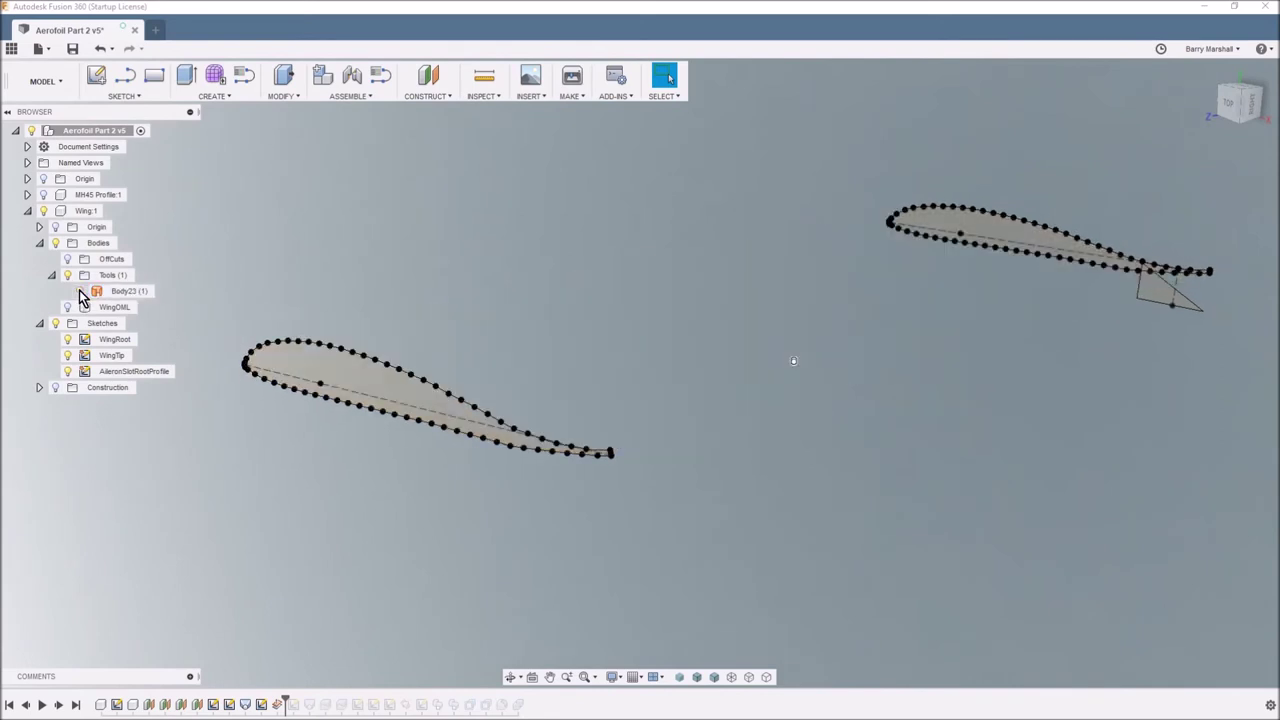
click(52, 275)
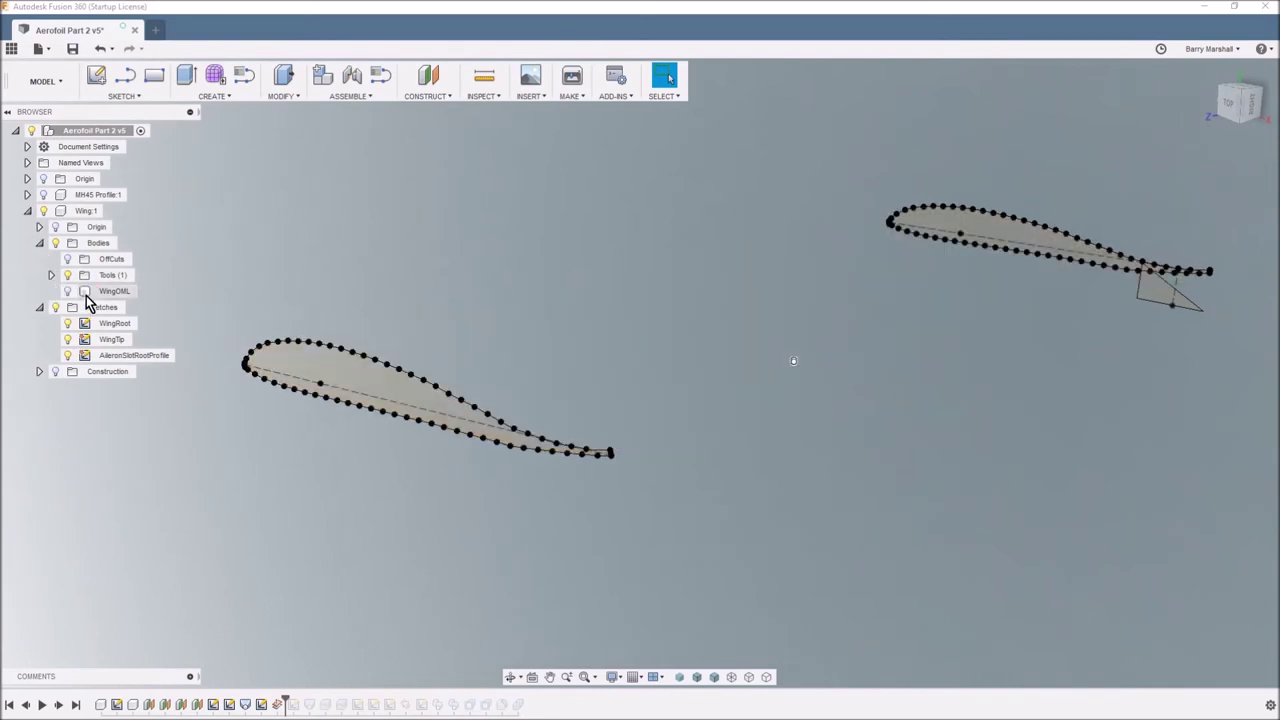
click(68, 292)
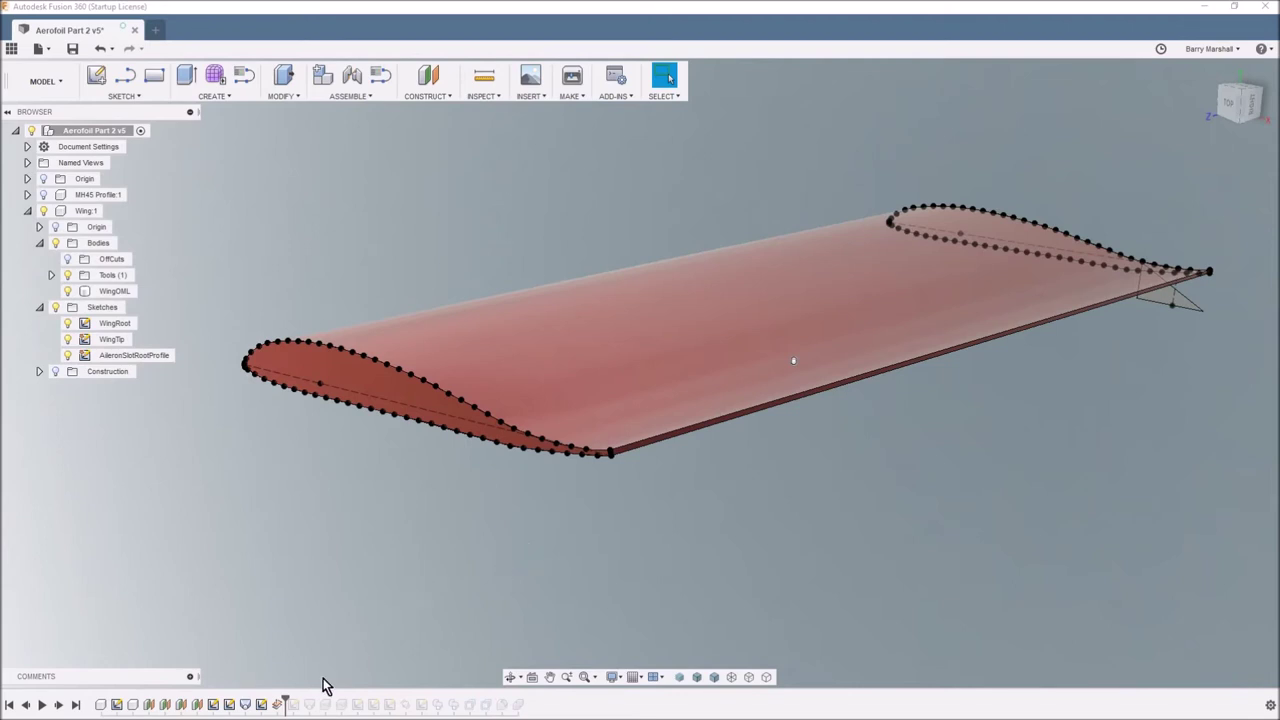
Roll the design history forward past the AileronSlotTipProfile sketch and make that sketch visible on the wing
shift+middle_drag(793, 361, 798, 484)
drag(285, 698, 296, 704)
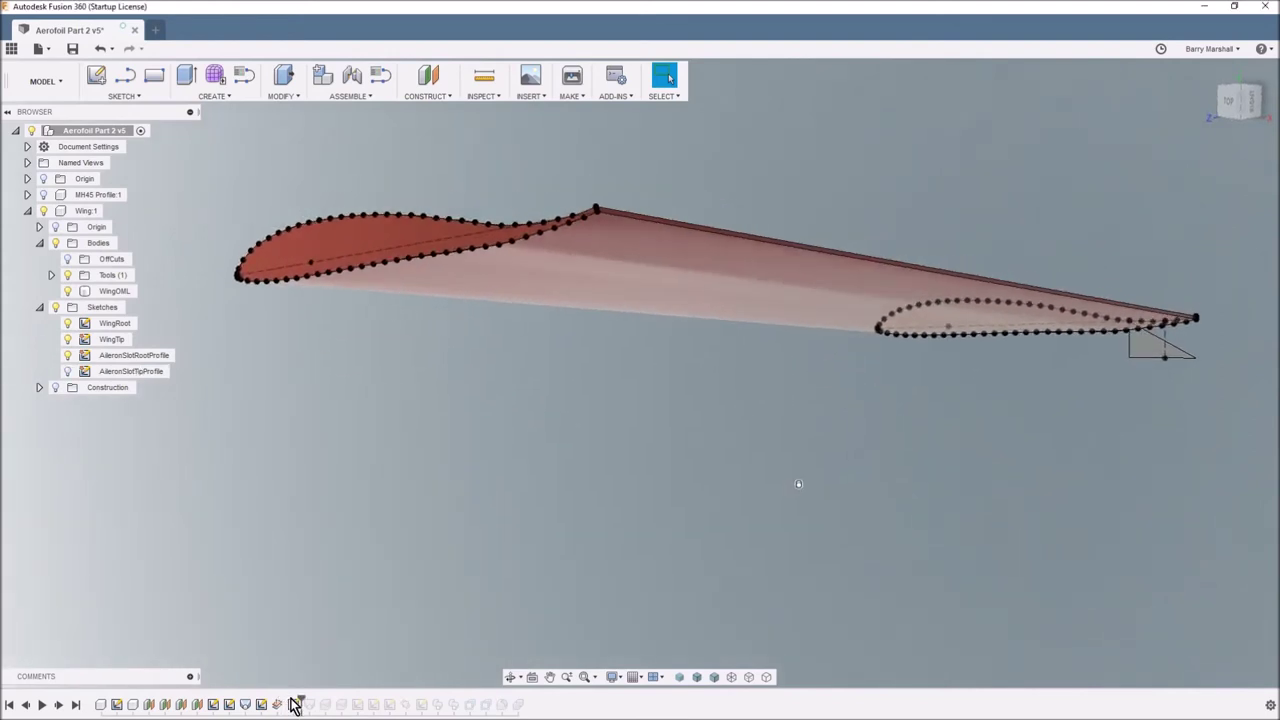
click(80, 372)
click(68, 372)
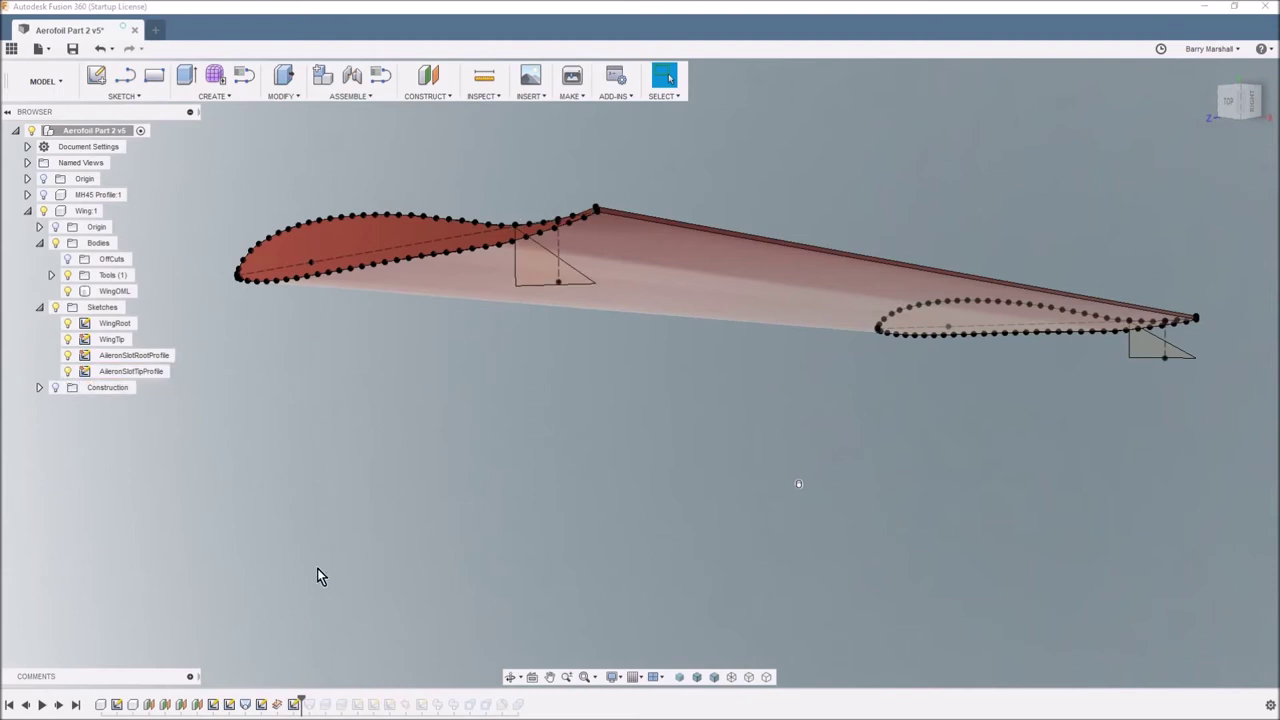
Roll the design history forward past the aileron slot loft and show the body in the OffCuts group
drag(298, 697, 314, 702)
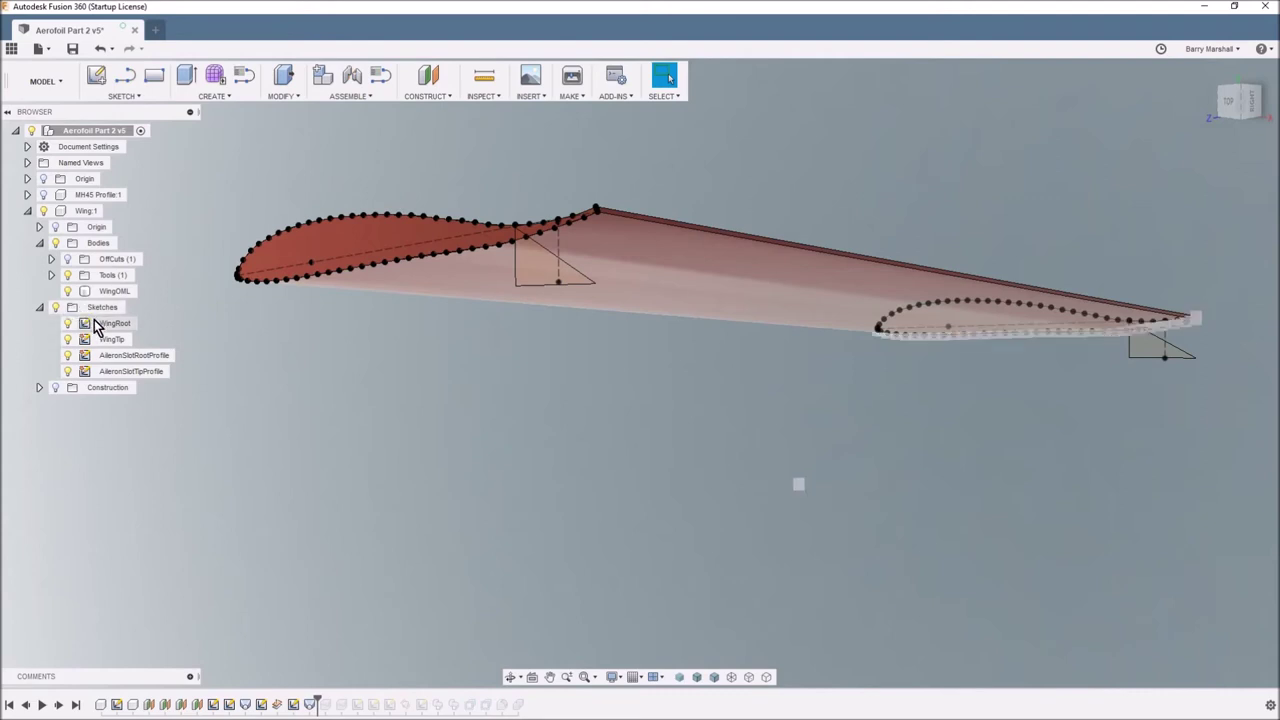
click(52, 276)
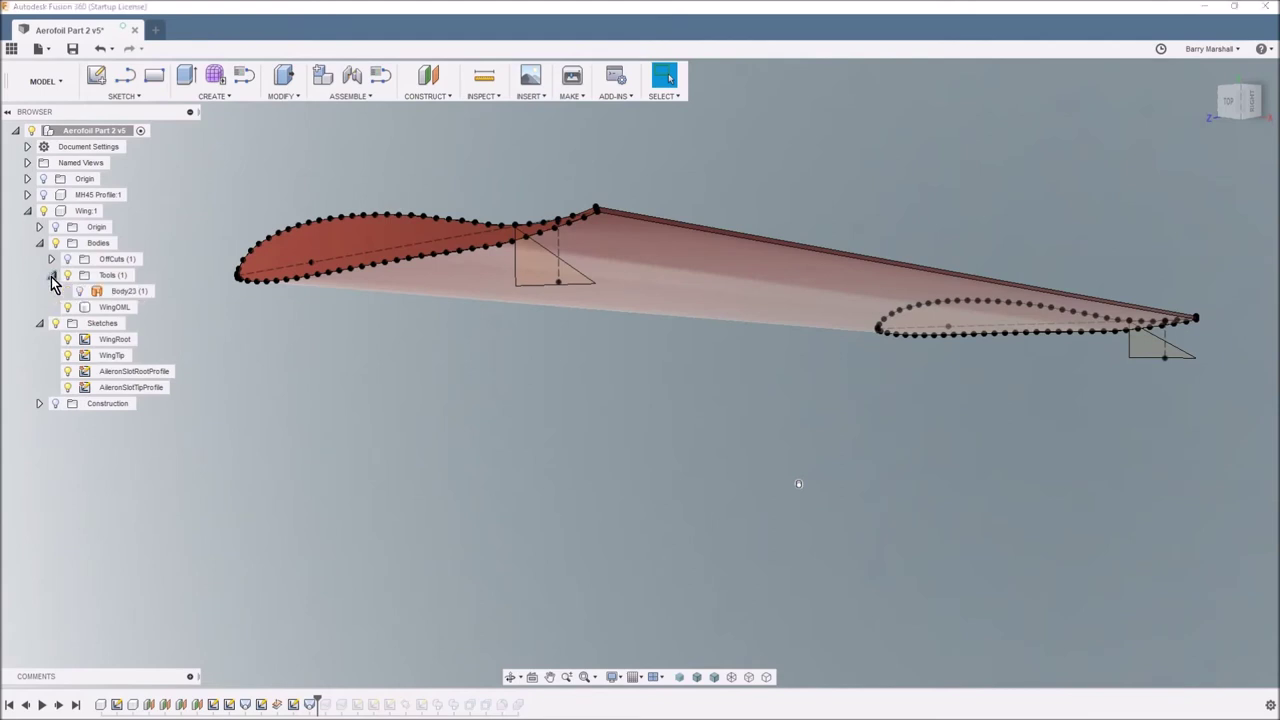
click(51, 260)
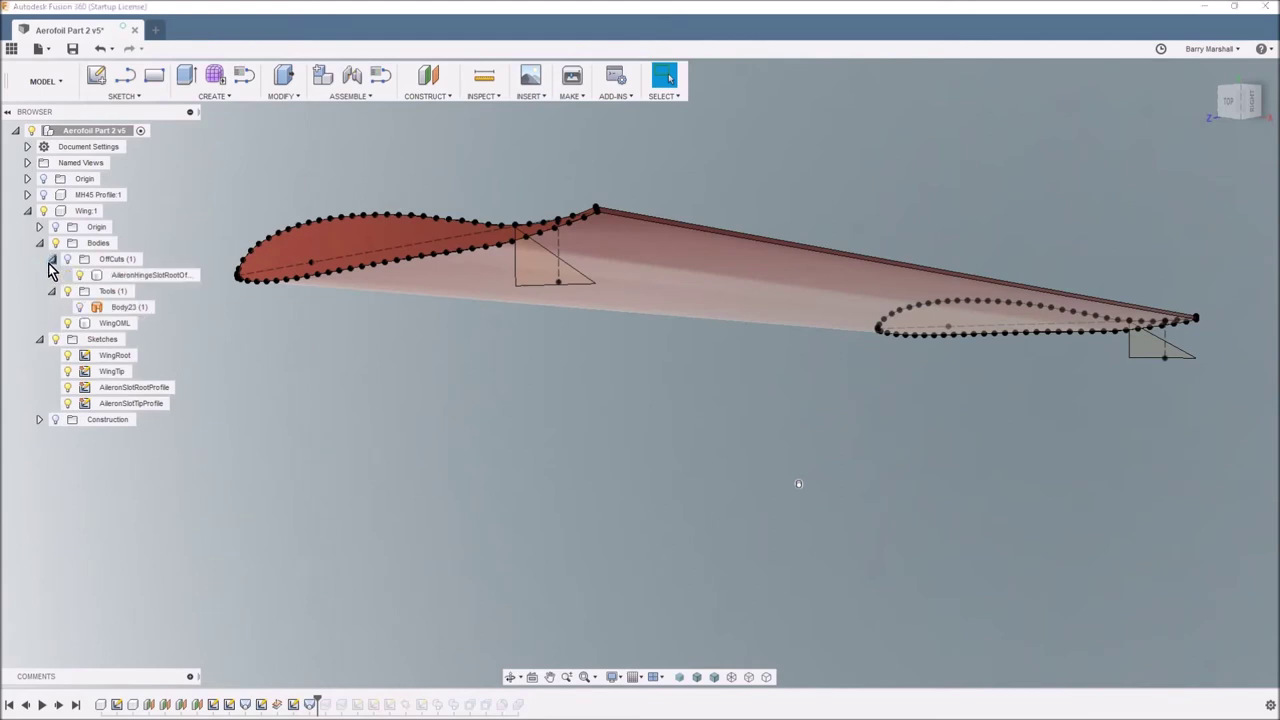
click(67, 259)
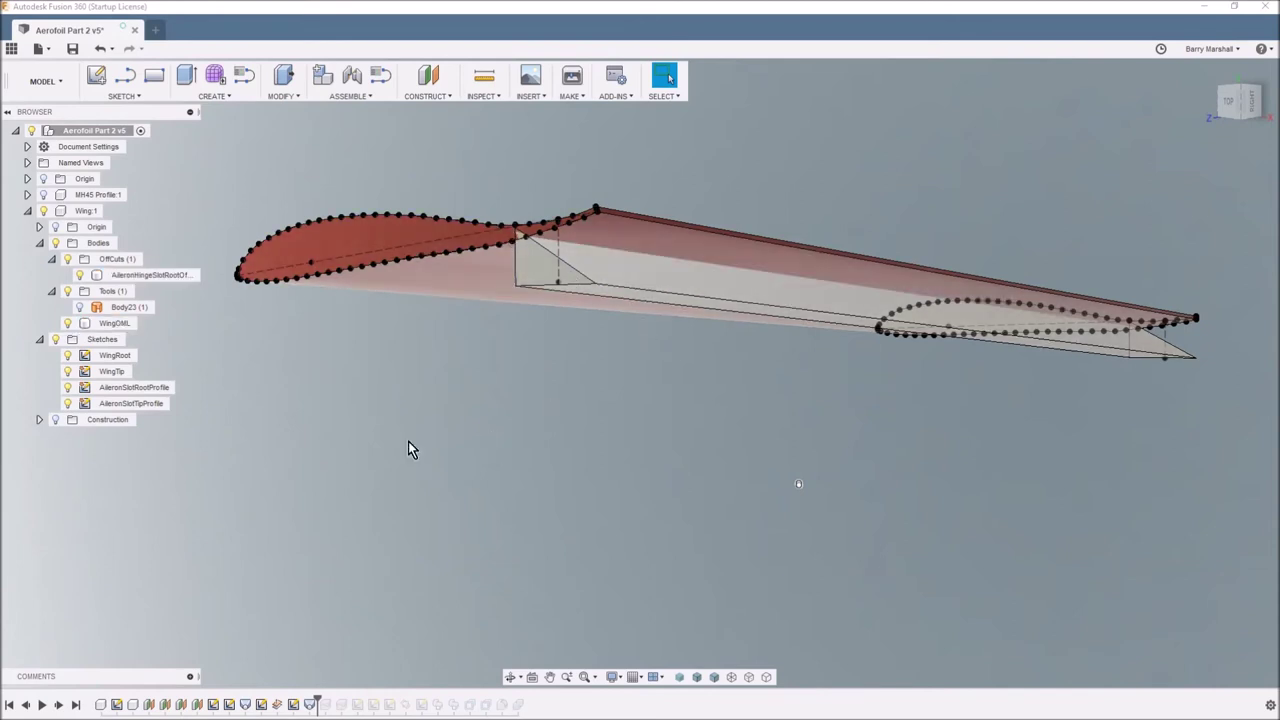
Roll the design history forward through the two splits of the aileron slot body and point out the Split Body command
click(322, 702)
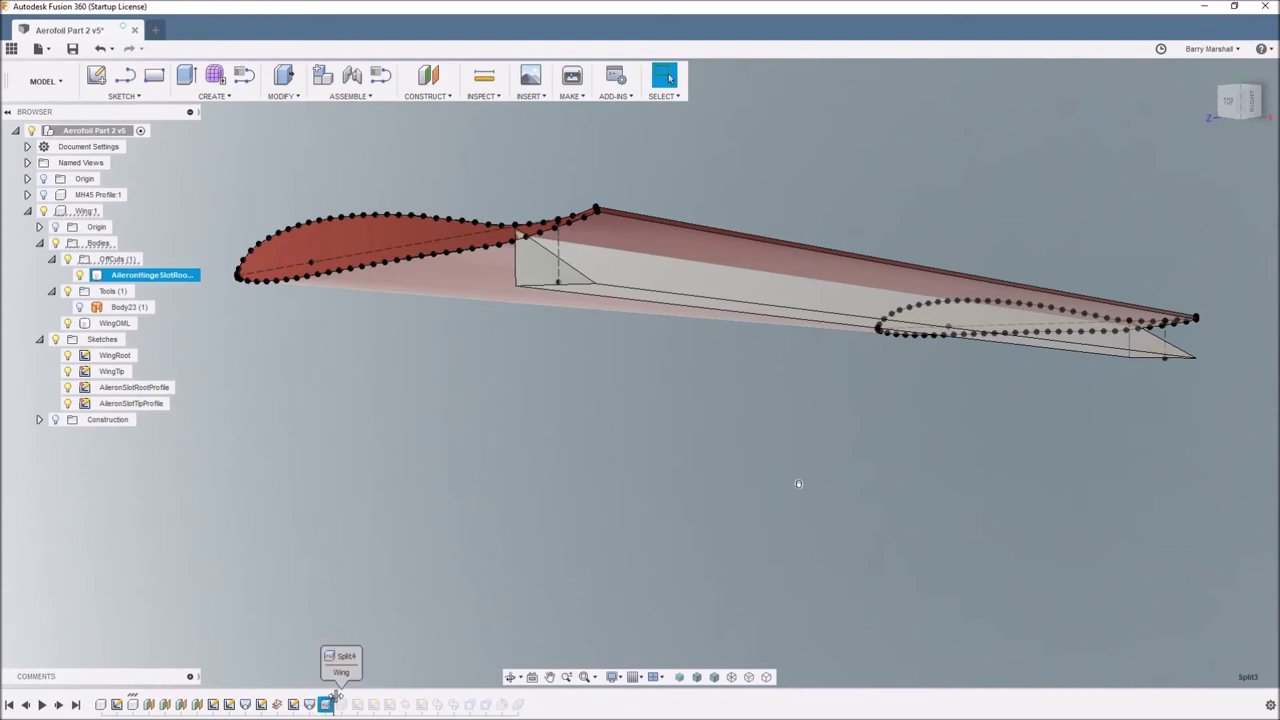
drag(337, 696, 345, 704)
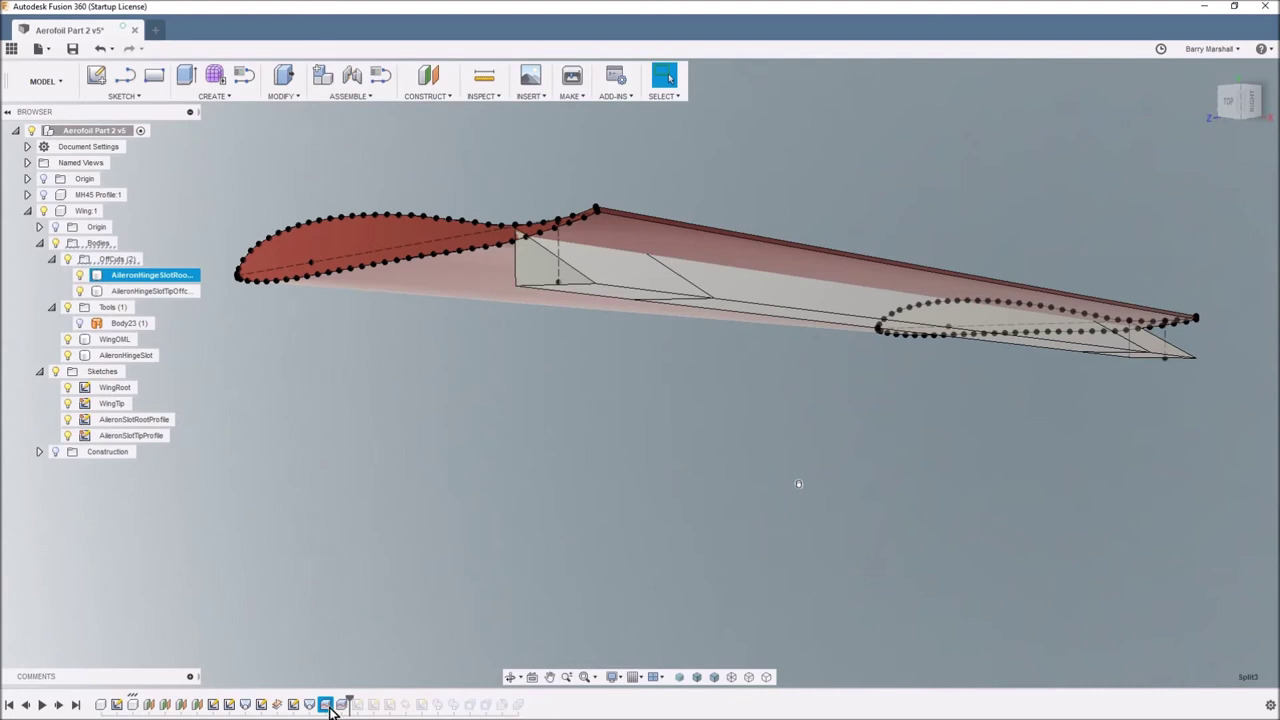
click(292, 97)
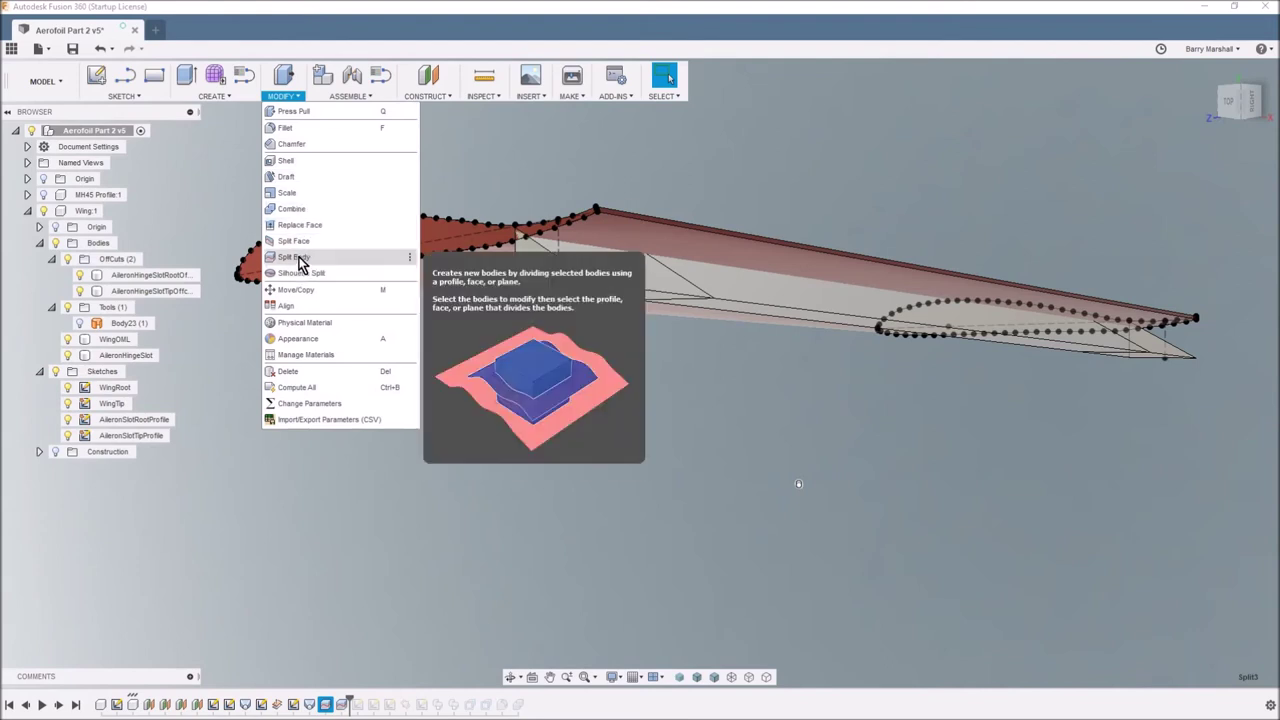
click(305, 545)
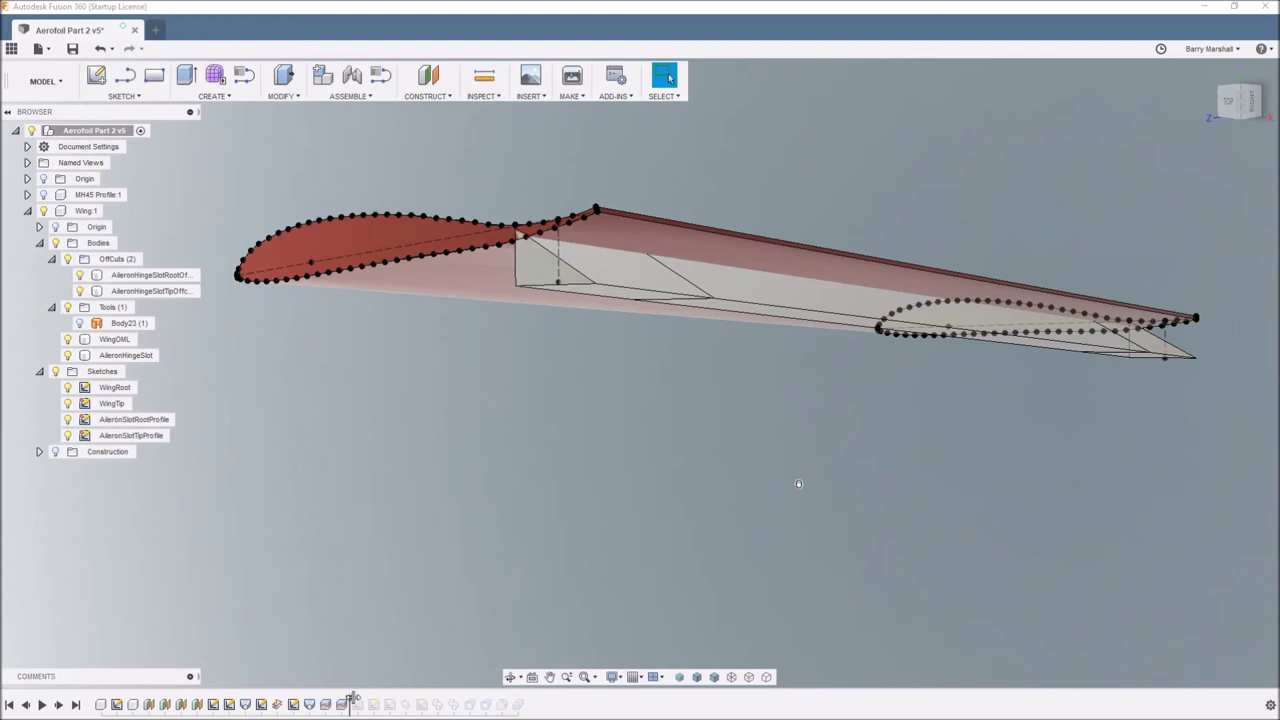
Roll the design history forward past the three aileron slot guide sketches and hide the AileronHingeSlot body and OffCuts group
drag(352, 697, 397, 697)
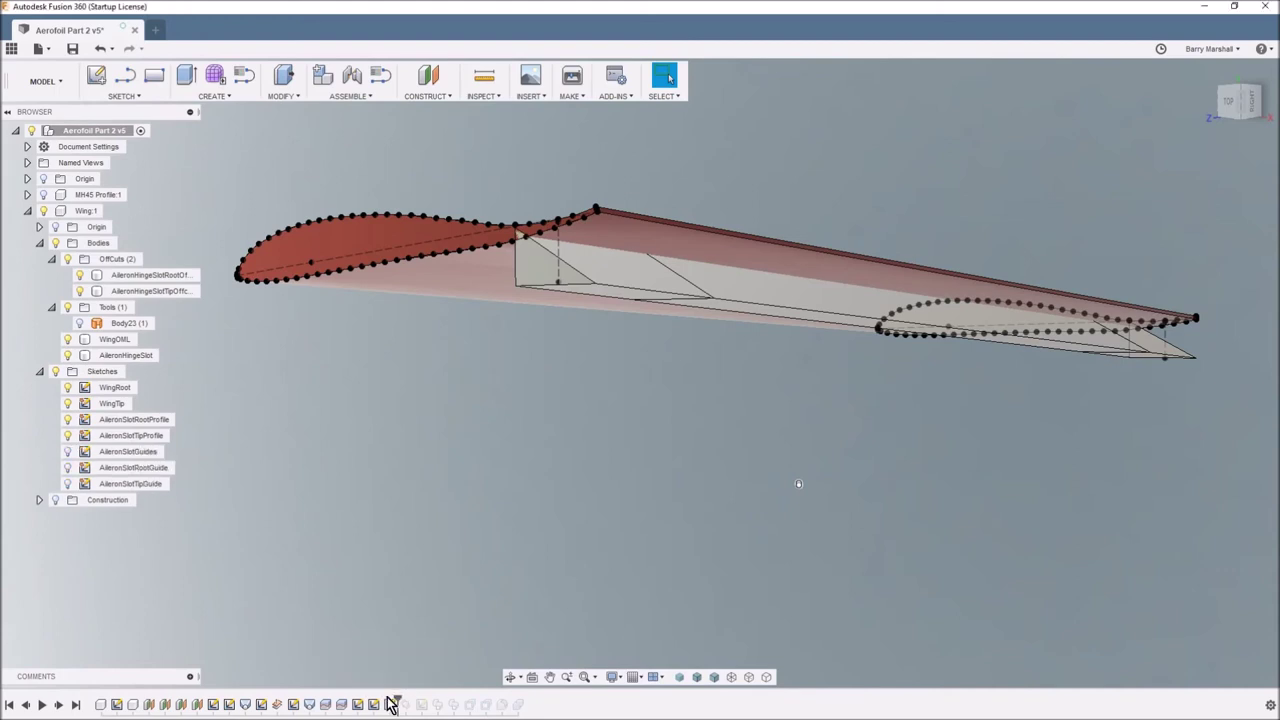
click(76, 358)
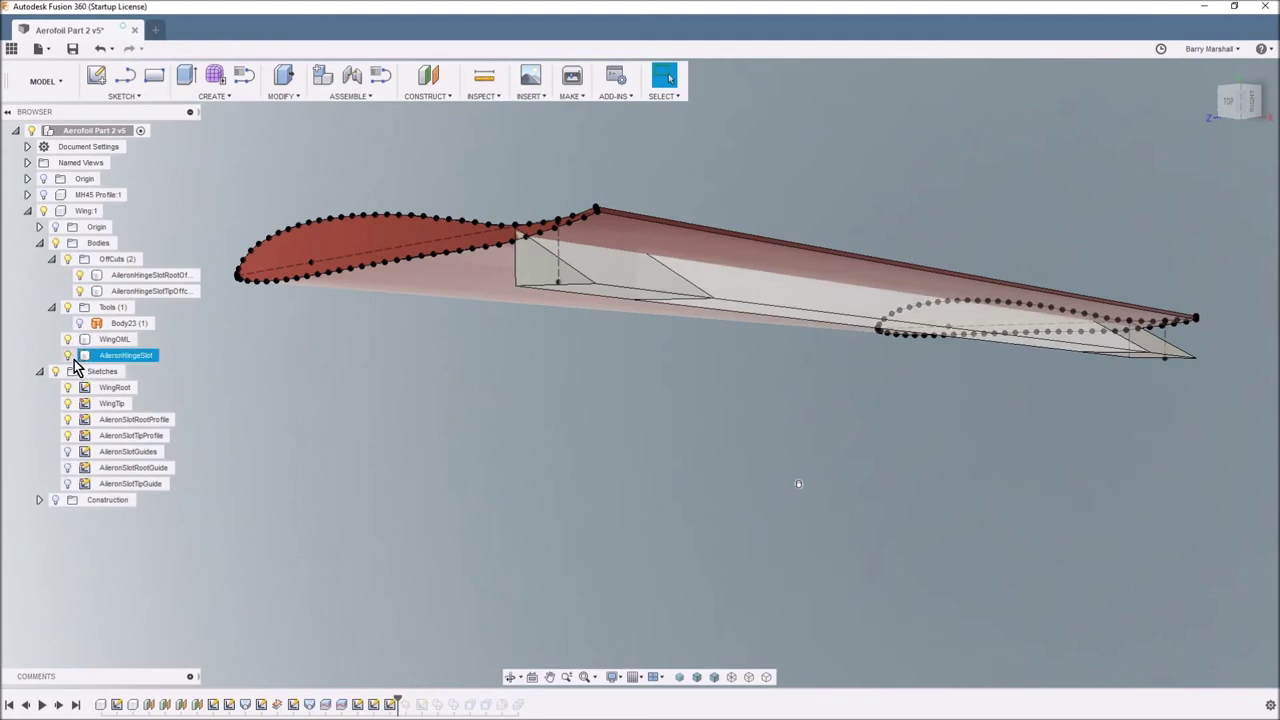
click(68, 357)
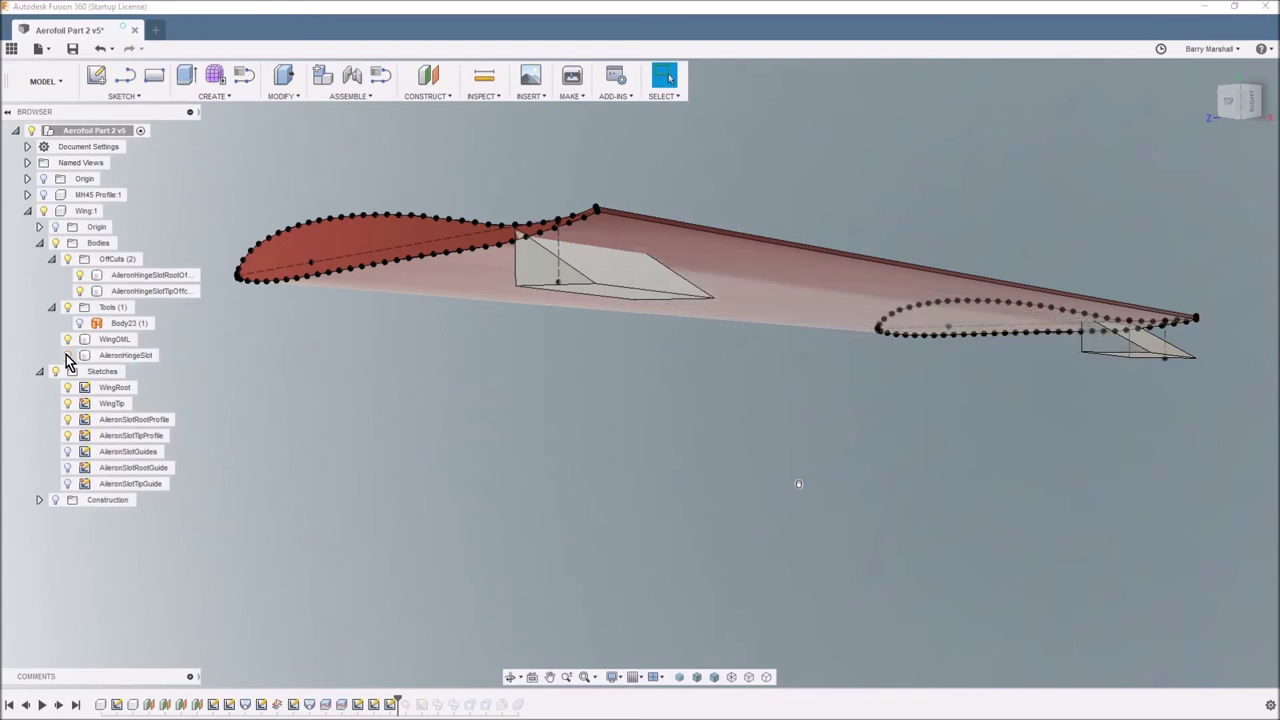
click(67, 356)
click(72, 260)
click(67, 260)
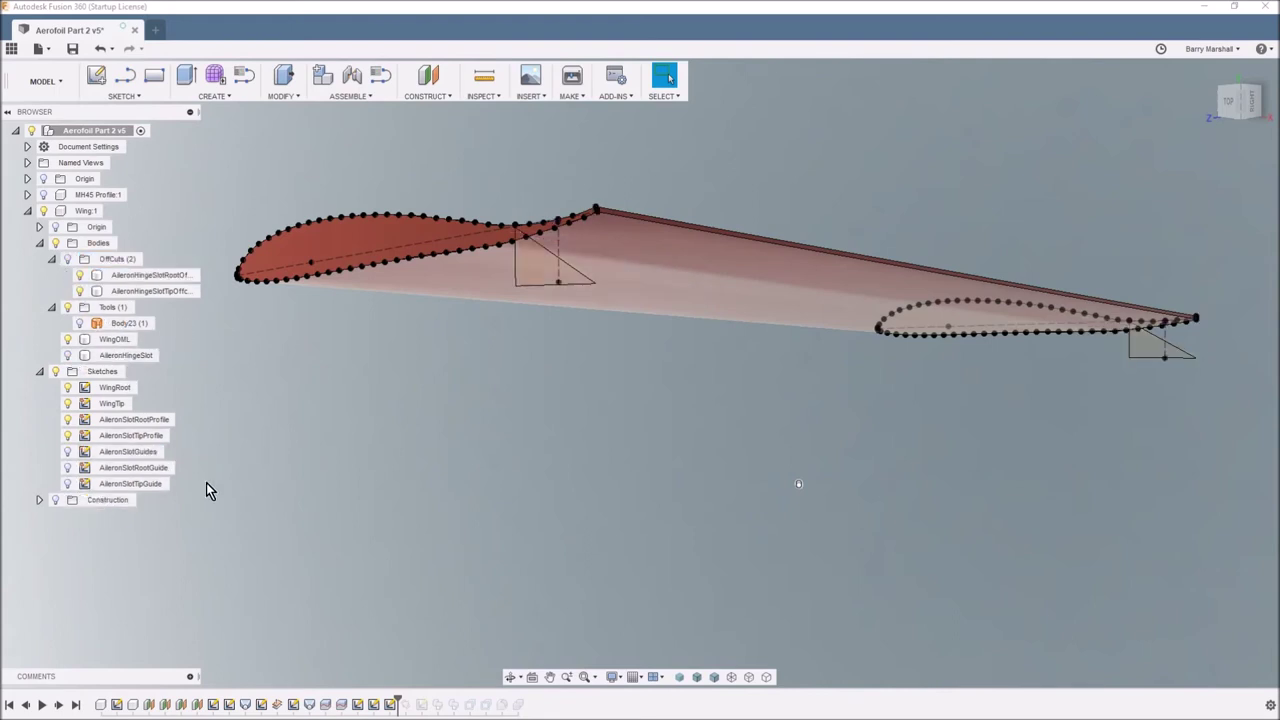
Inspect where the AileronSlotGuides, AileronSlotRootGuide and AileronSlotTipGuide sketches lie on the wing
click(73, 487)
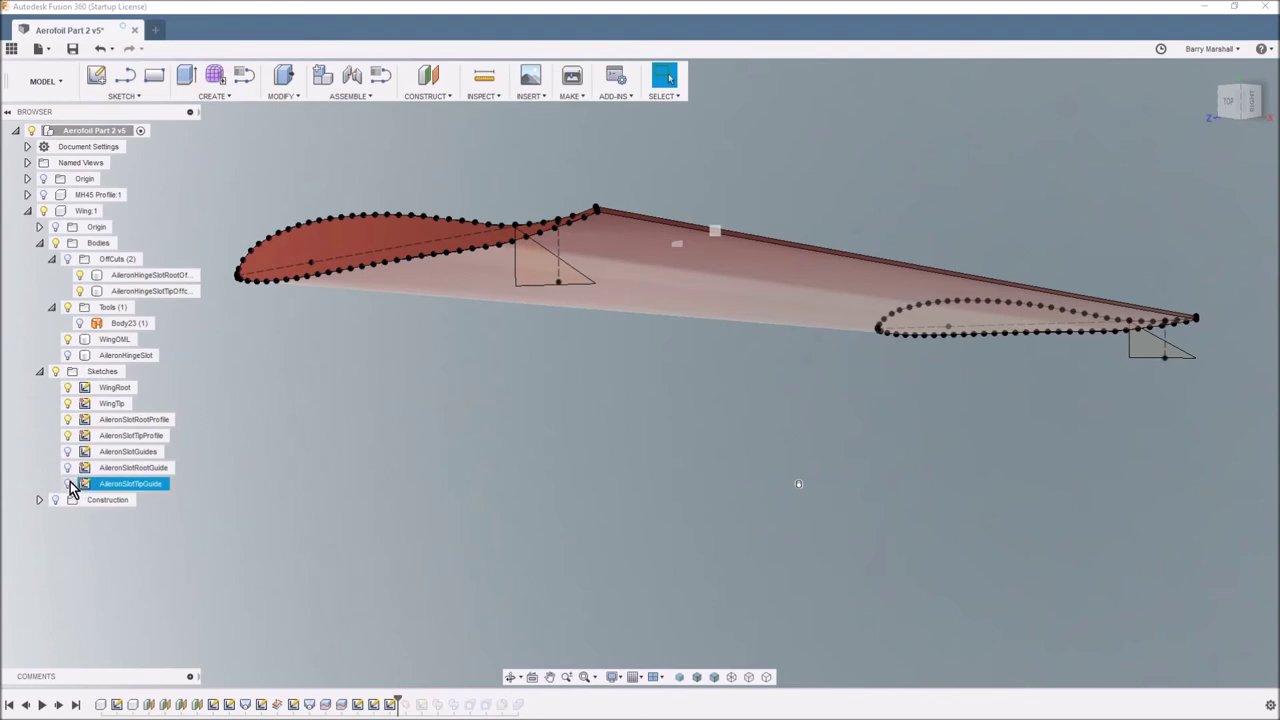
click(69, 455)
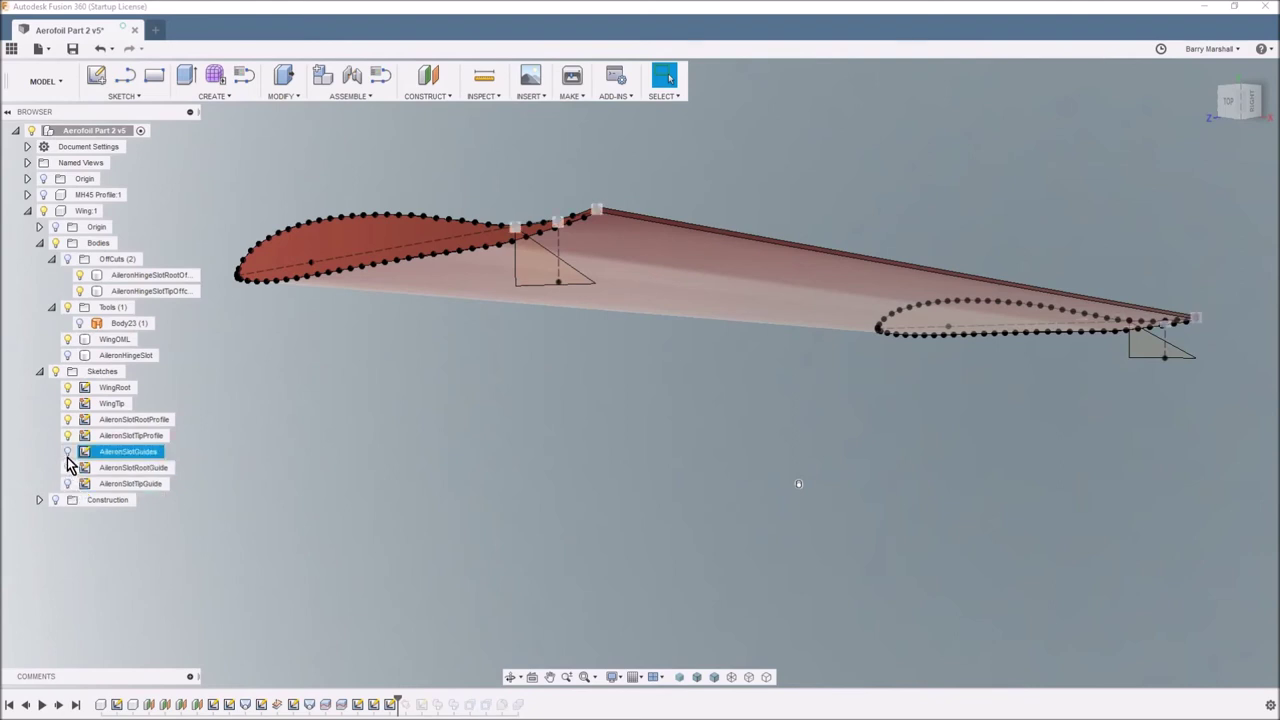
click(68, 467)
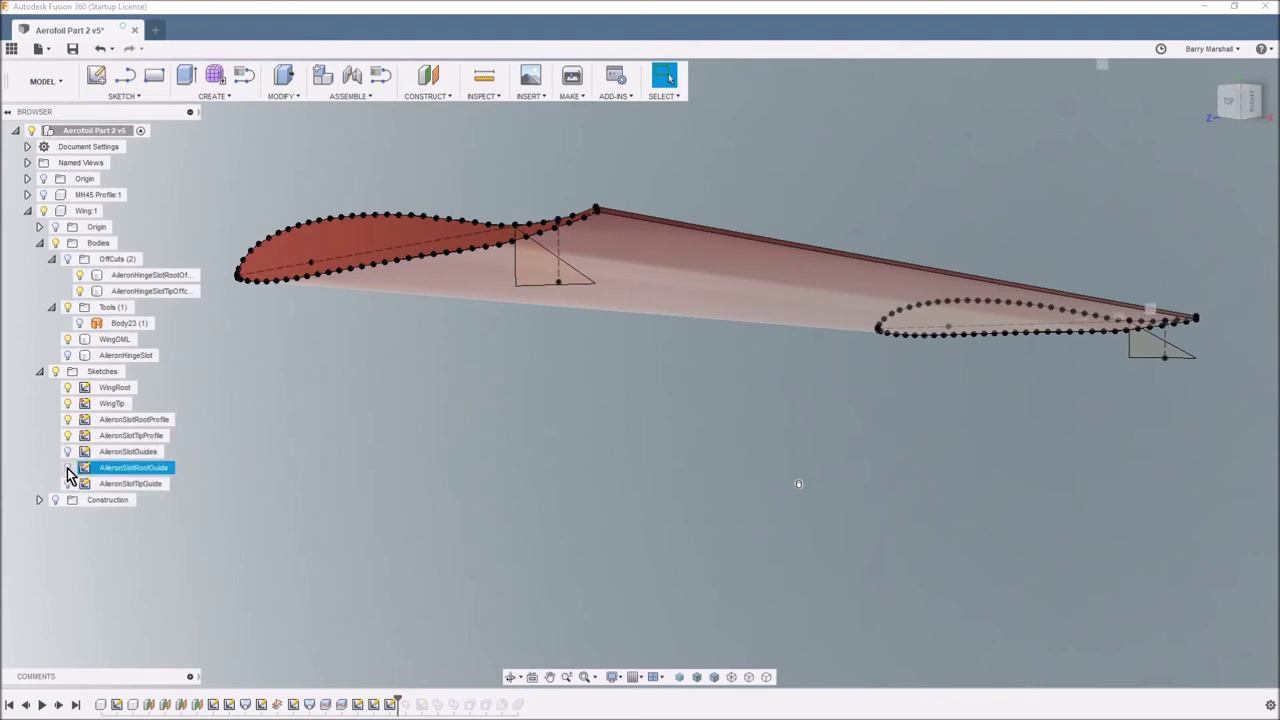
click(69, 486)
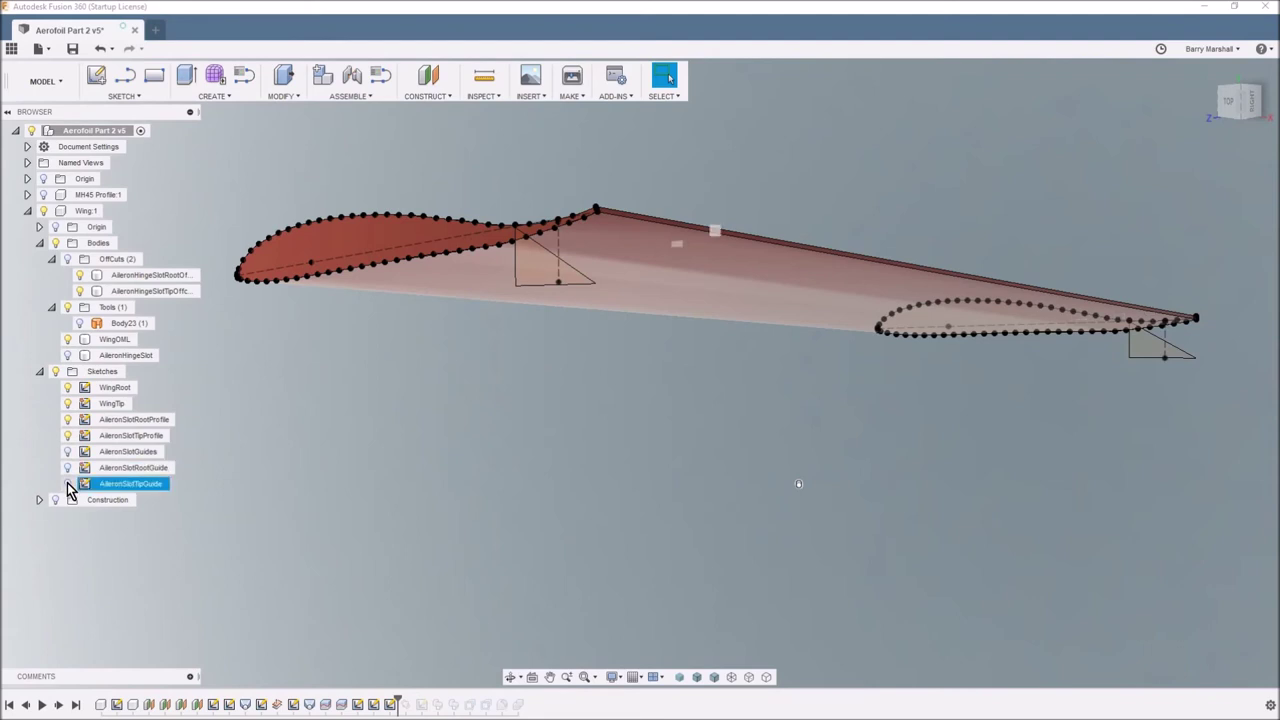
click(363, 526)
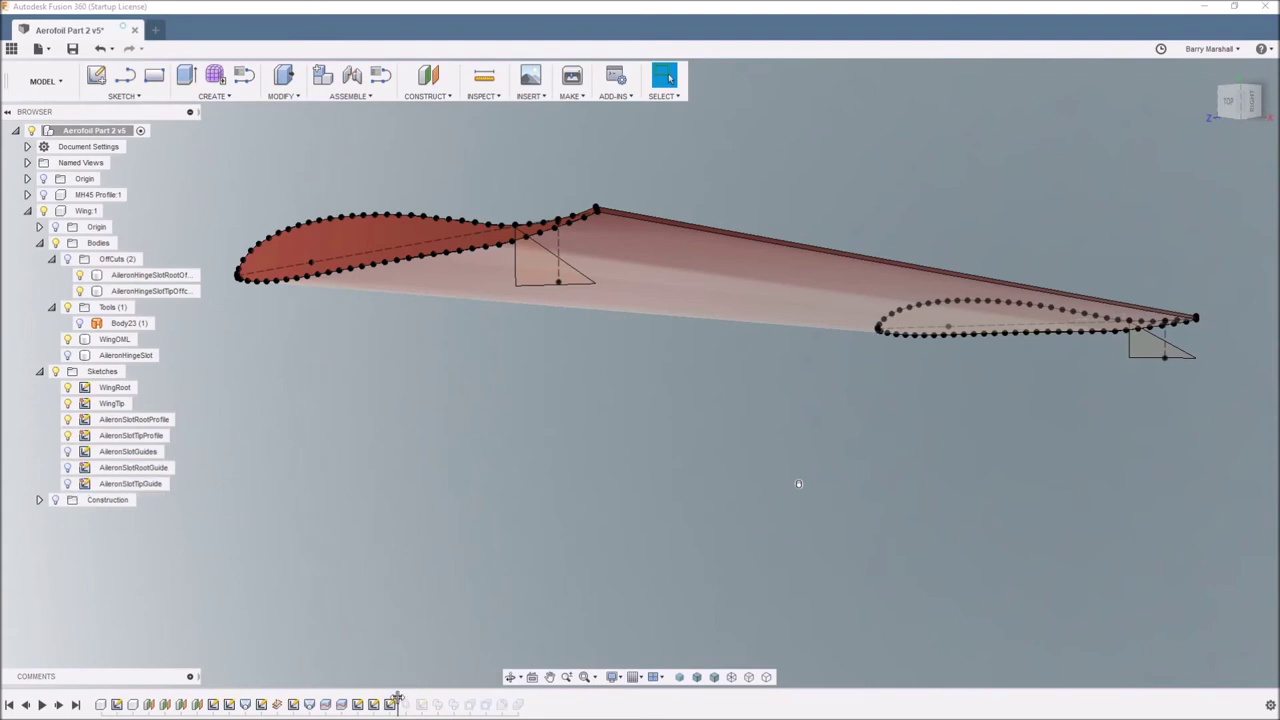
Roll the design history forward past the AileronSlotTipRootProfile sketch and show its triangular profiles beneath the wing
drag(399, 697, 424, 705)
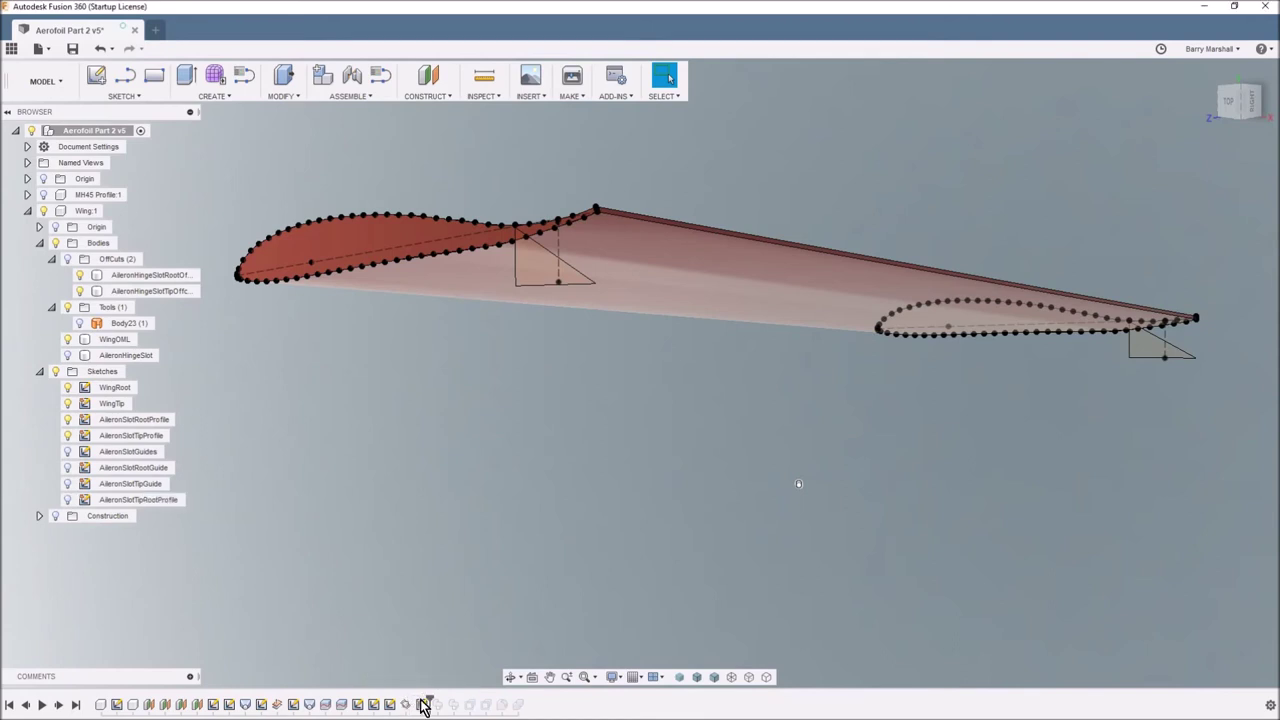
click(168, 502)
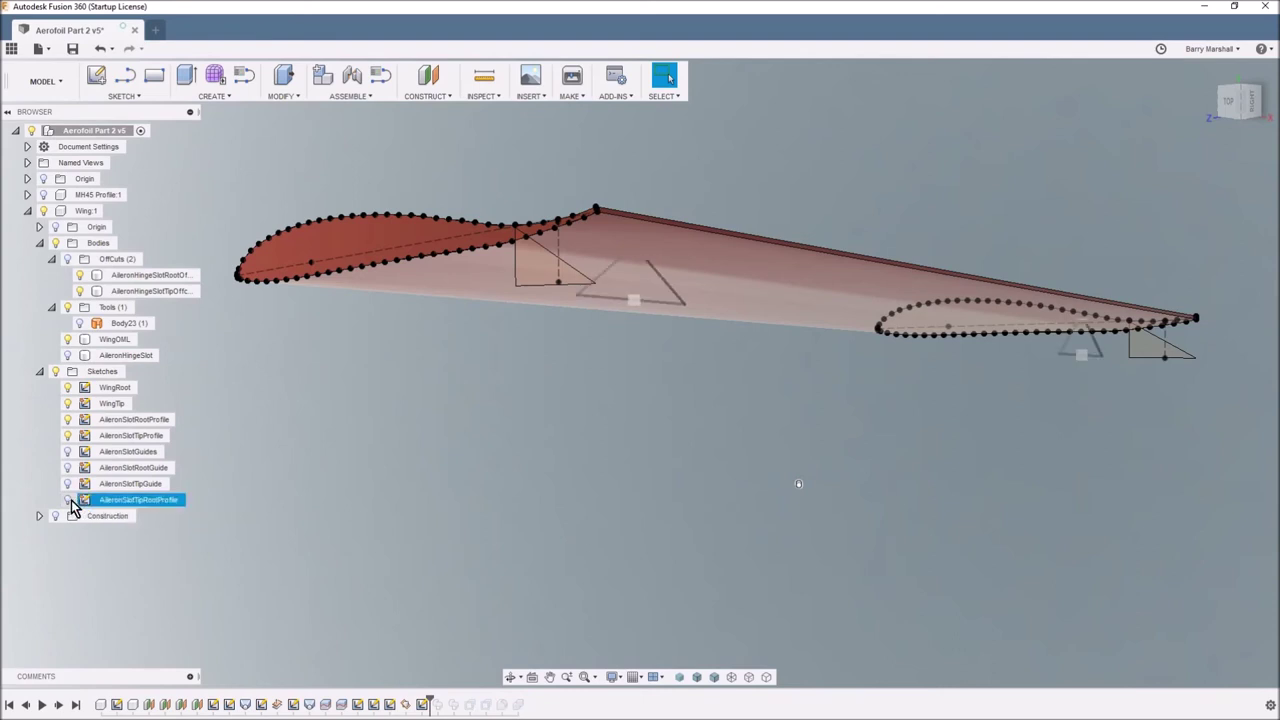
click(68, 500)
mouse_move(539, 553)
shift+middle_down()
mouse_move(657, 483)
mouse_move(632, 503)
mouse_move(705, 474)
mouse_move(800, 472)
mouse_move(624, 537)
shift+middle_up()
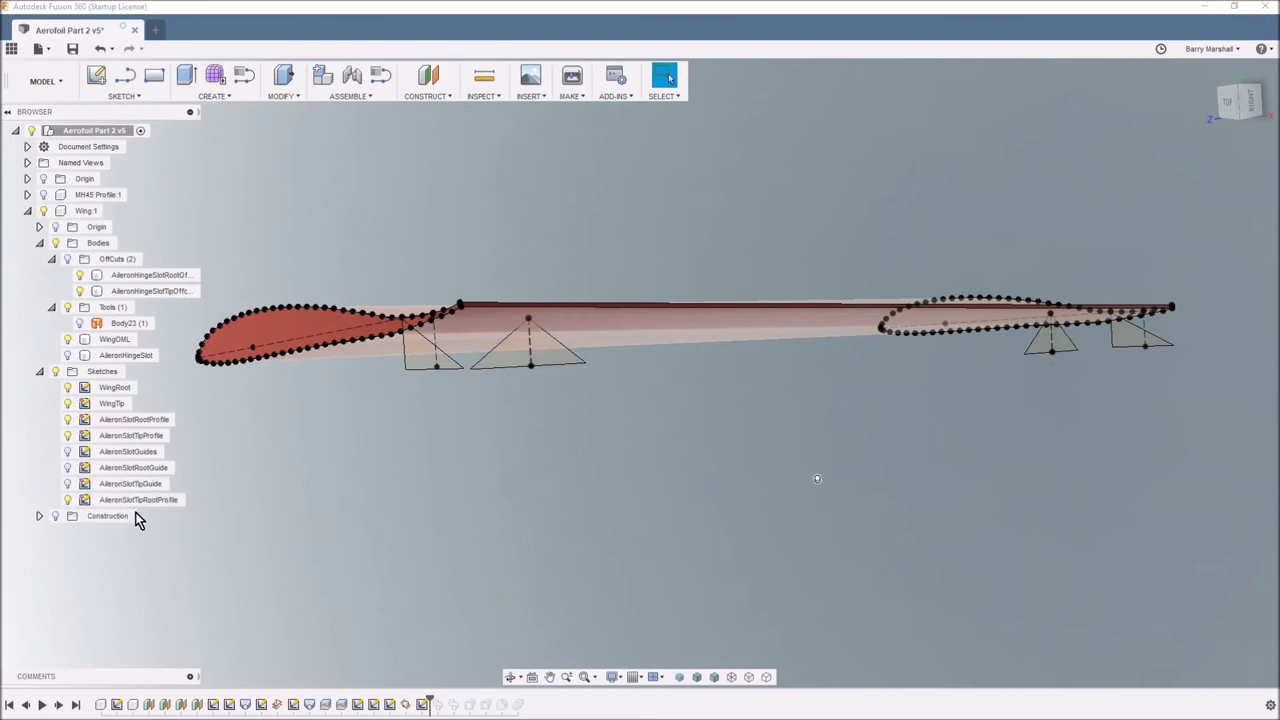
Inspect the WingOML body's trailing edge against the slot profiles and show the AileronSlotRootGuide sketch
click(114, 339)
shift+middle_drag(600, 475, 652, 326)
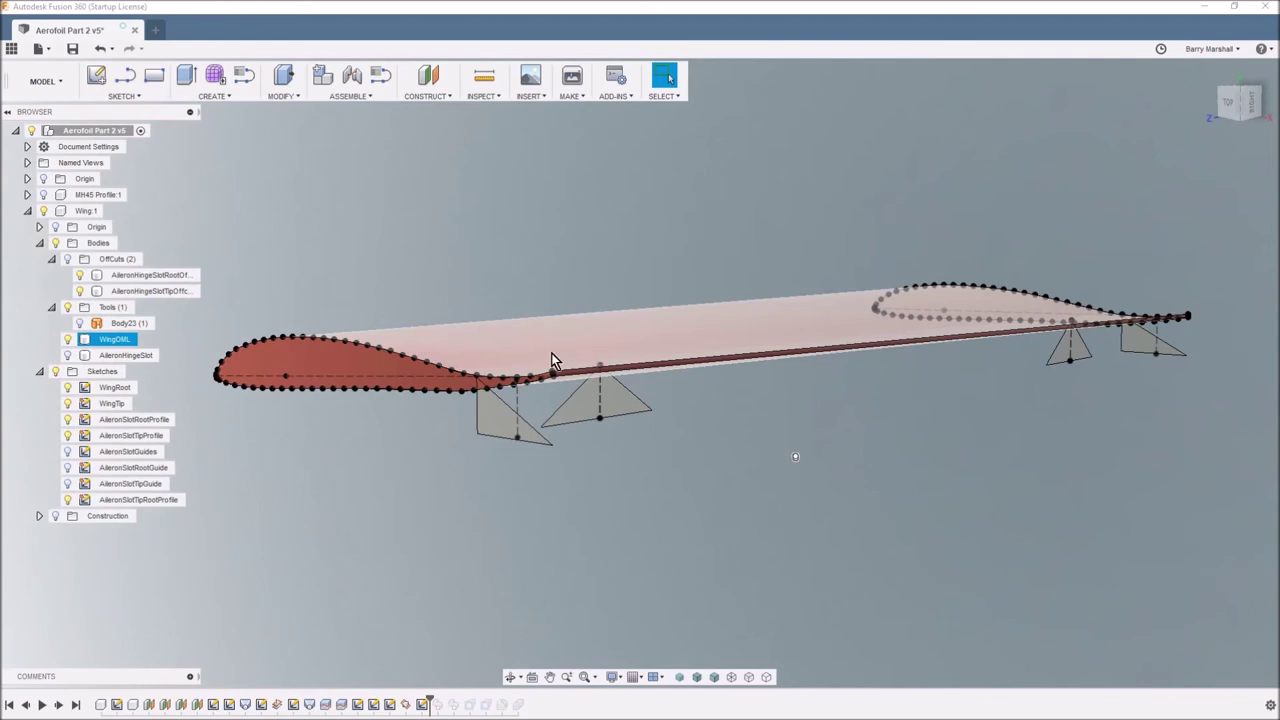
drag(571, 354, 574, 354)
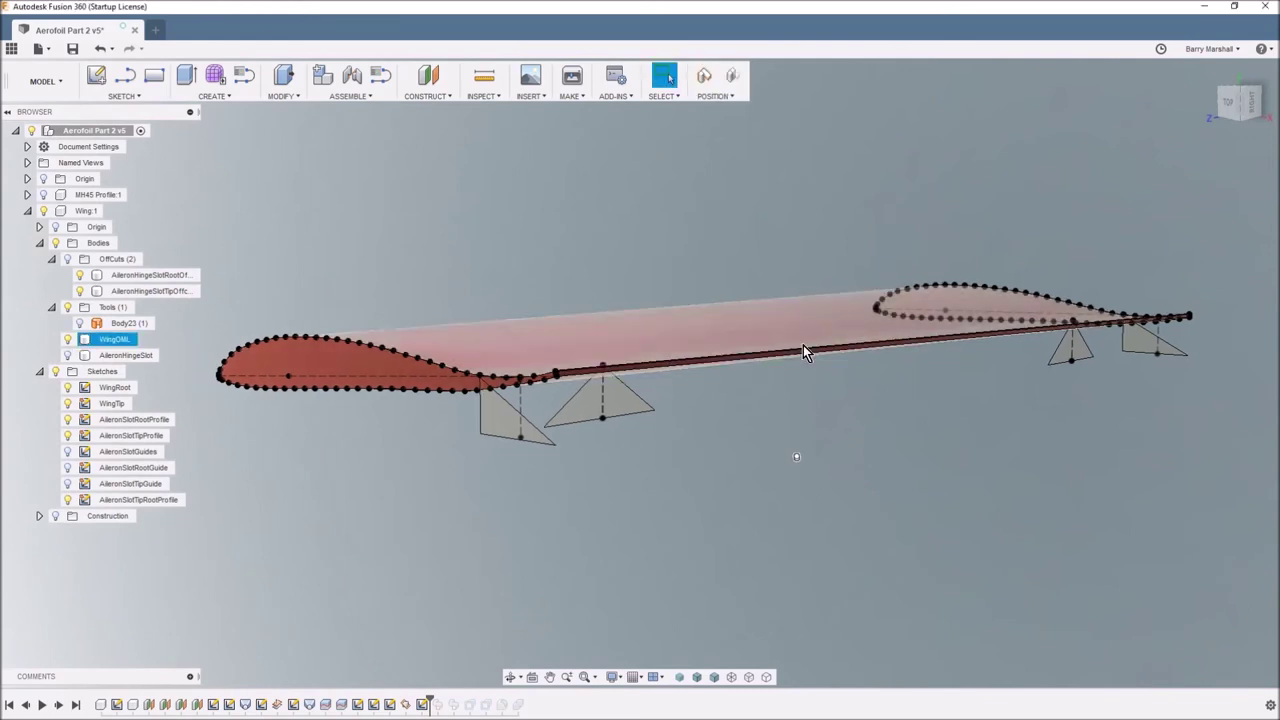
key(Escape)
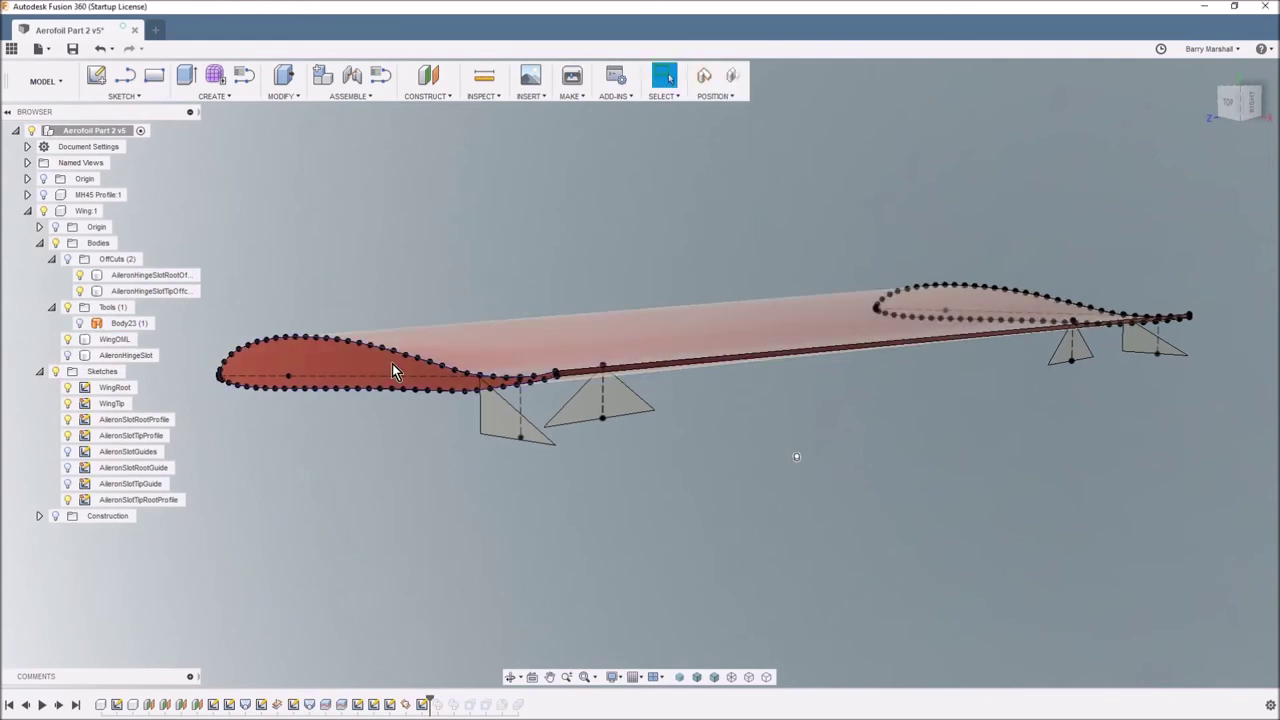
click(70, 474)
click(68, 474)
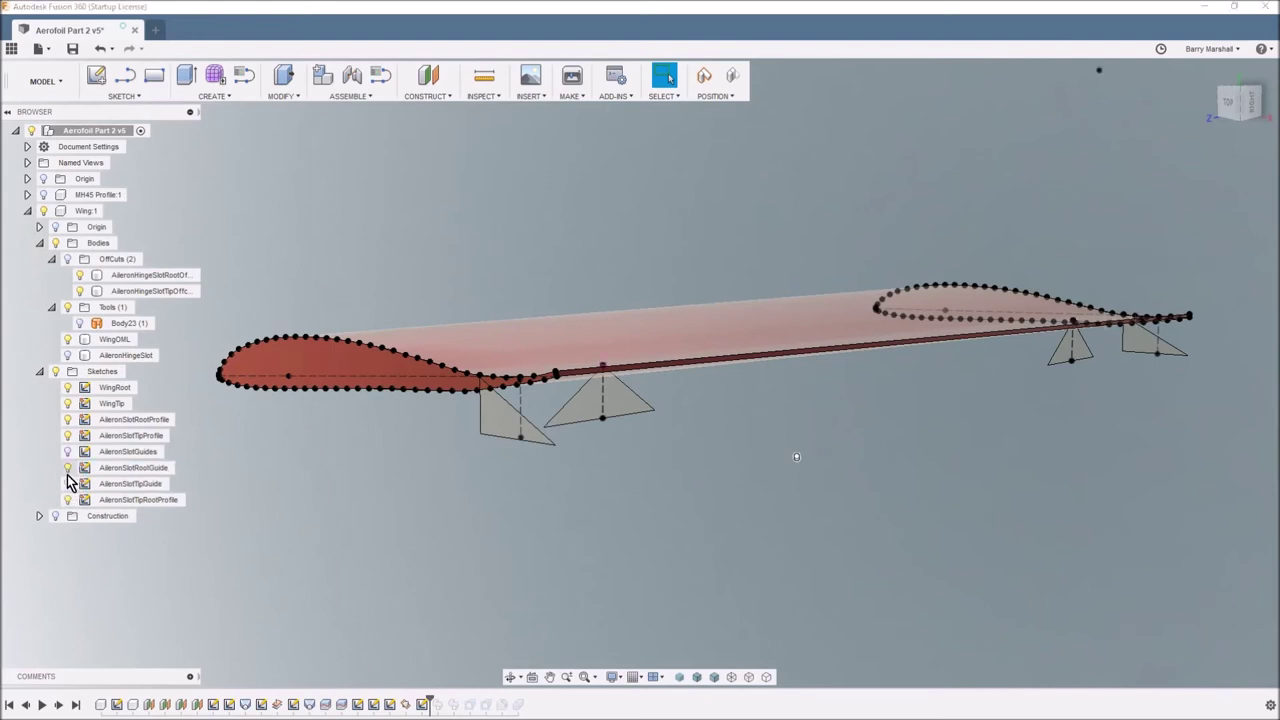
Collapse the Tools and OffCuts body groups and roll the design history forward past the two features following the AileronSlotTipRootProfile sketch
shift+middle_drag(460, 530, 656, 480)
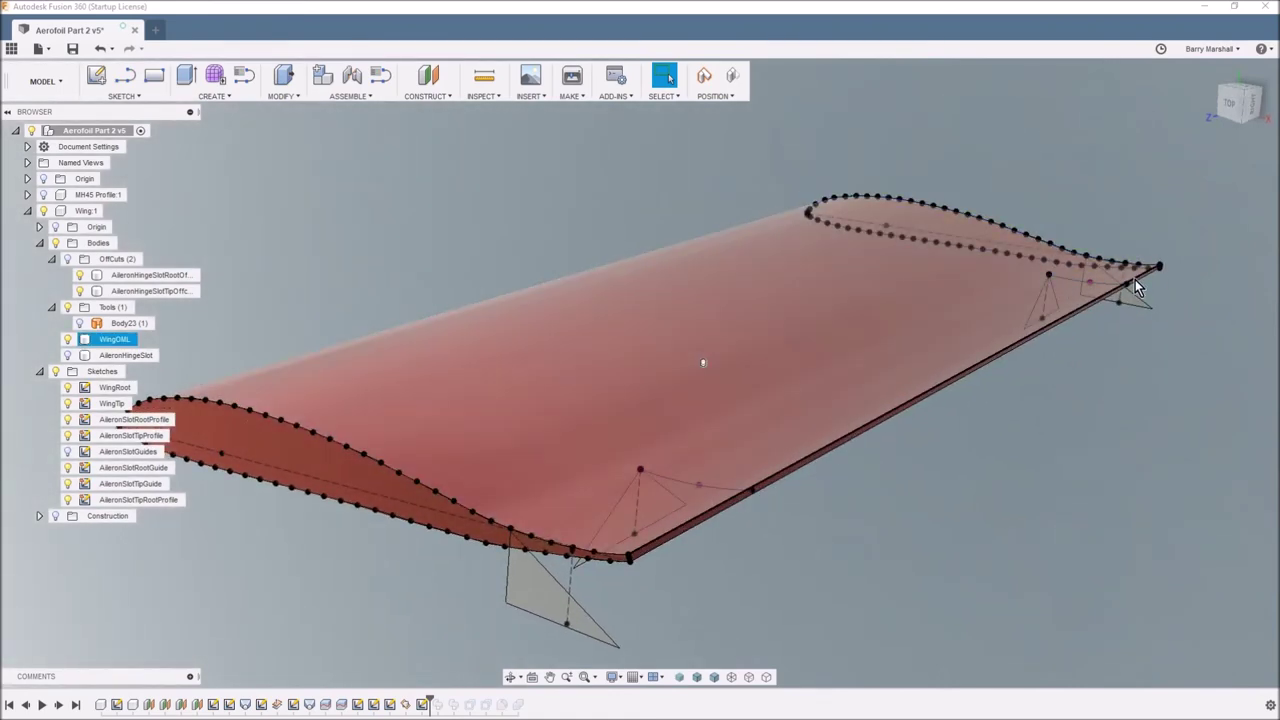
shift+middle_drag(1107, 293, 560, 540)
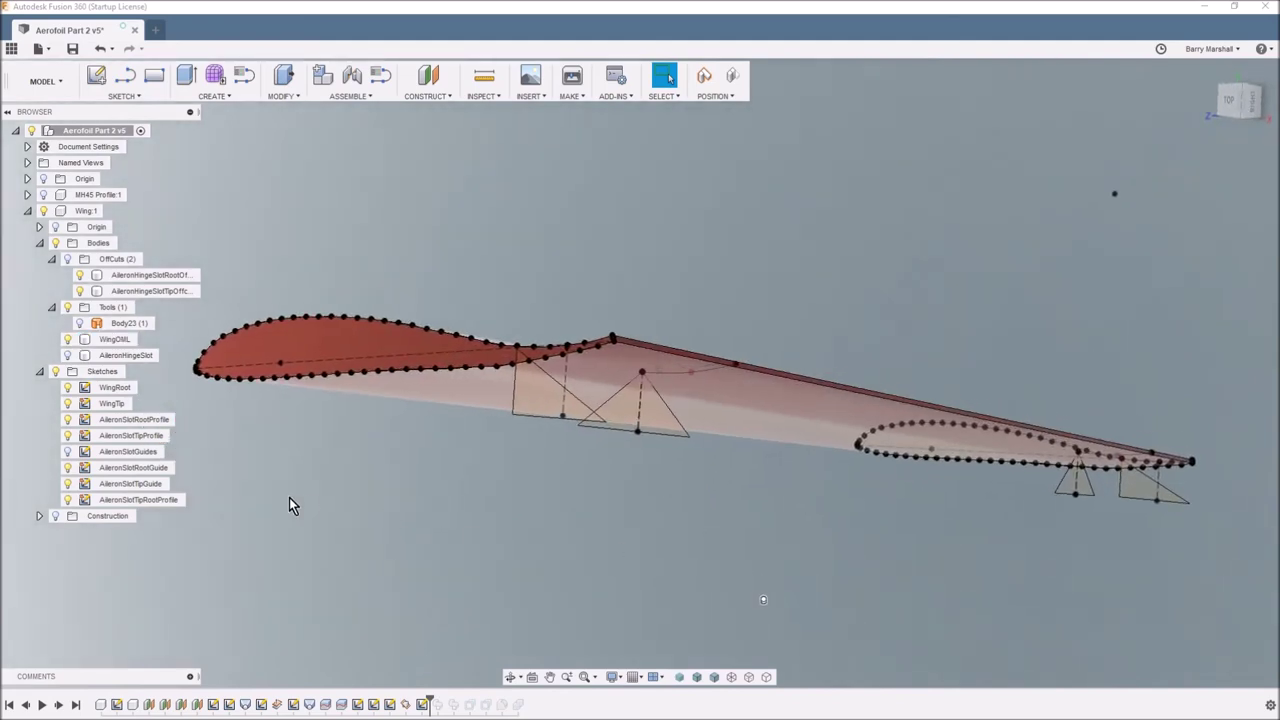
click(52, 308)
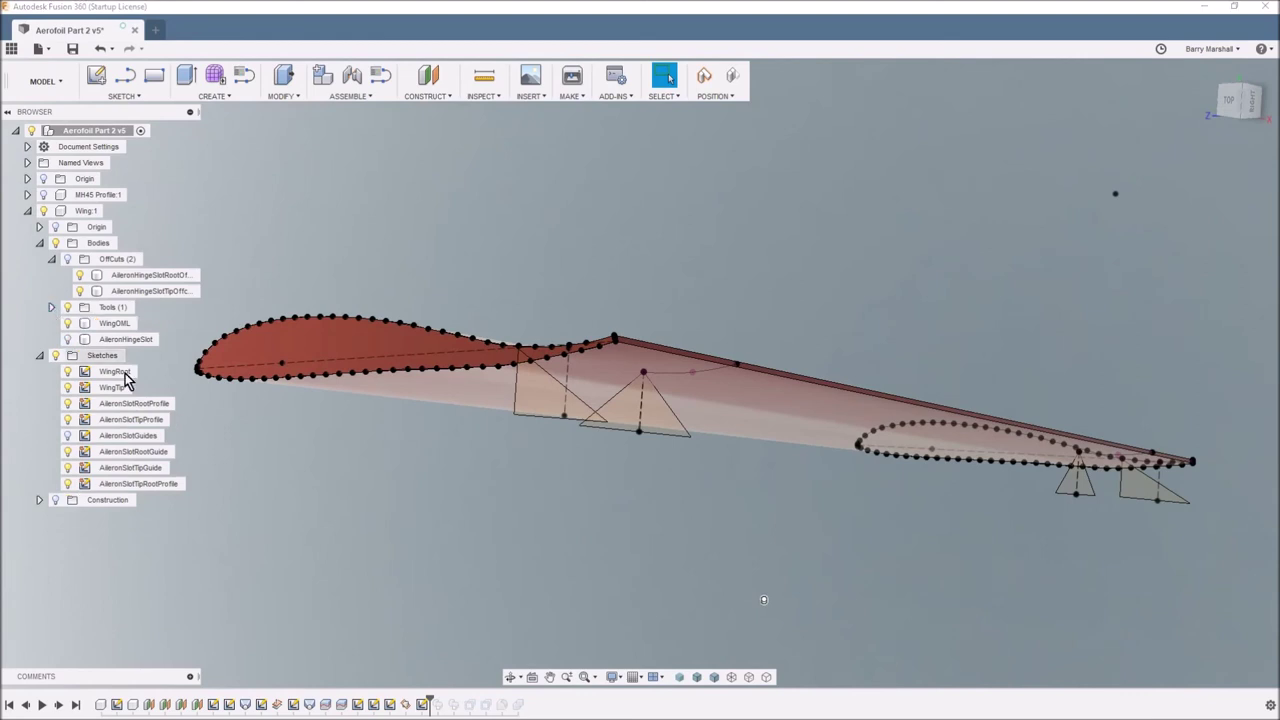
click(52, 260)
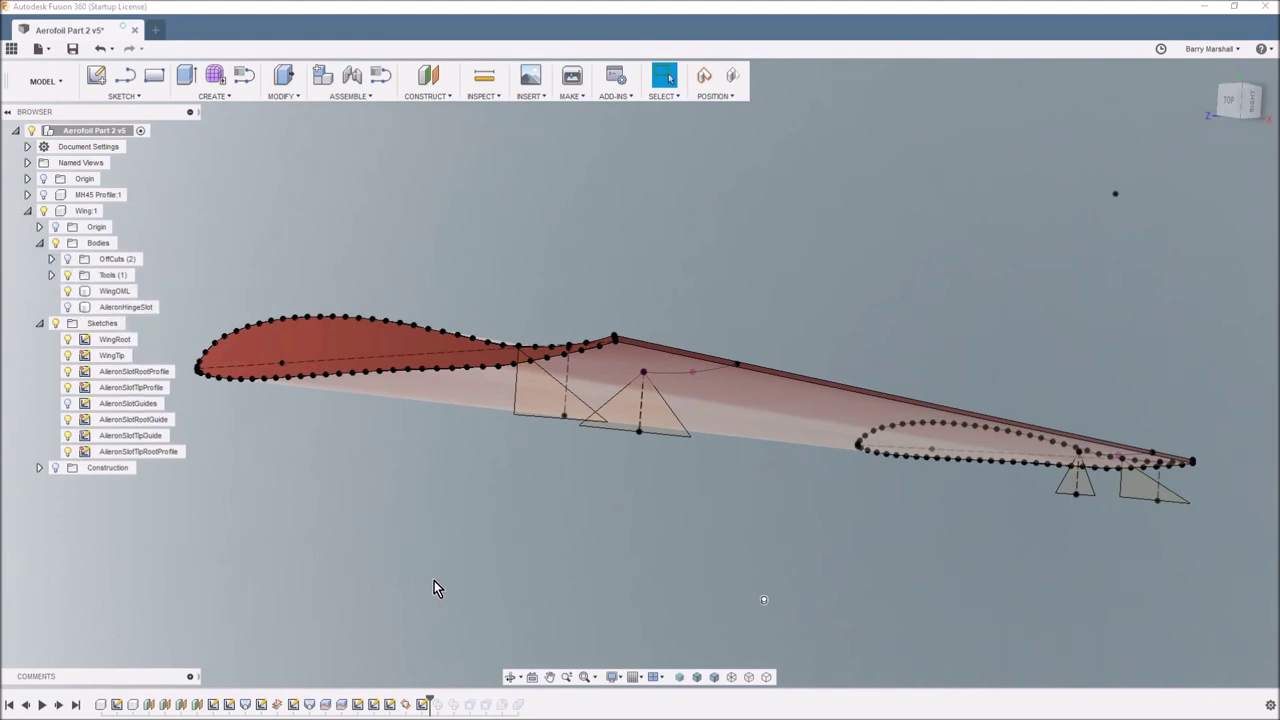
drag(428, 700, 462, 700)
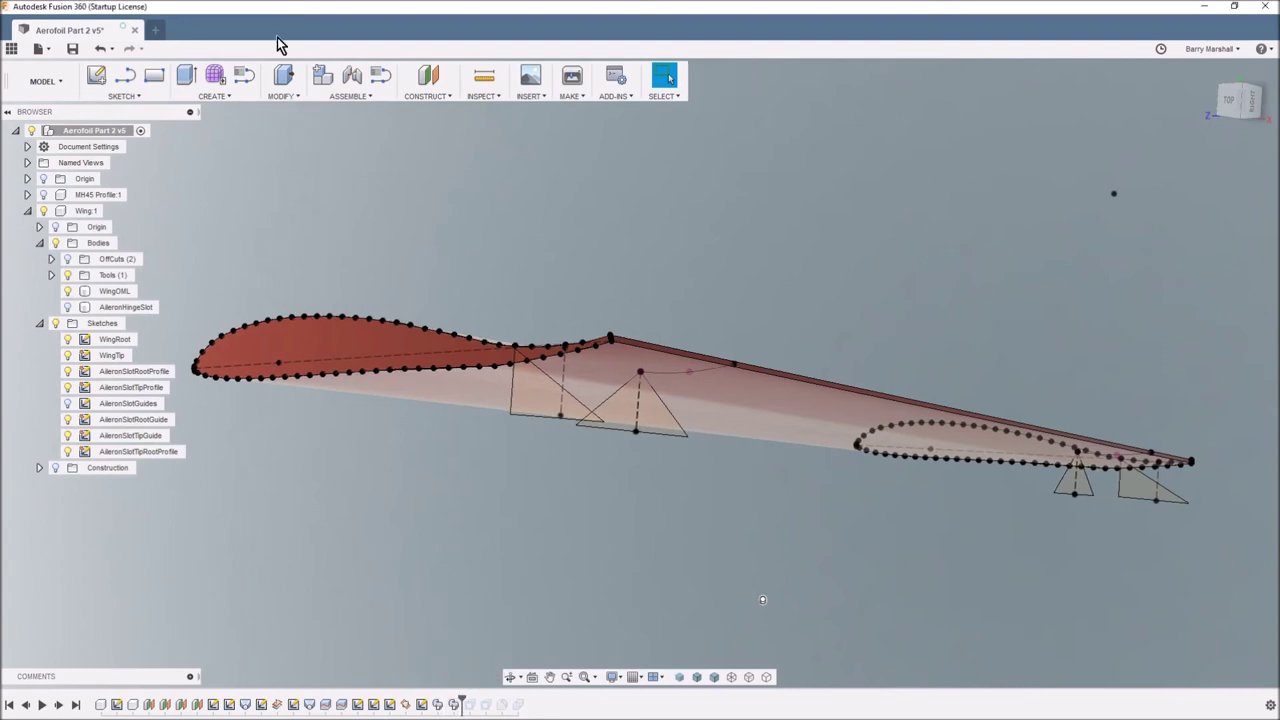
click(287, 97)
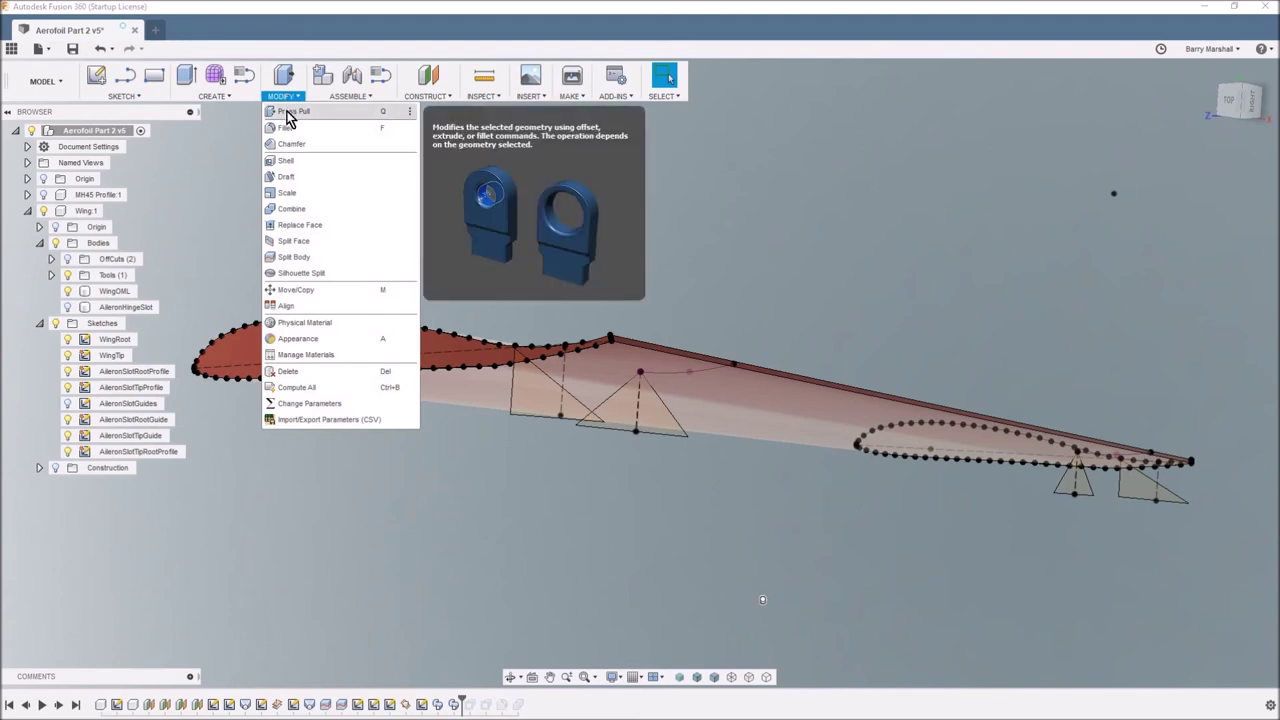
click(228, 97)
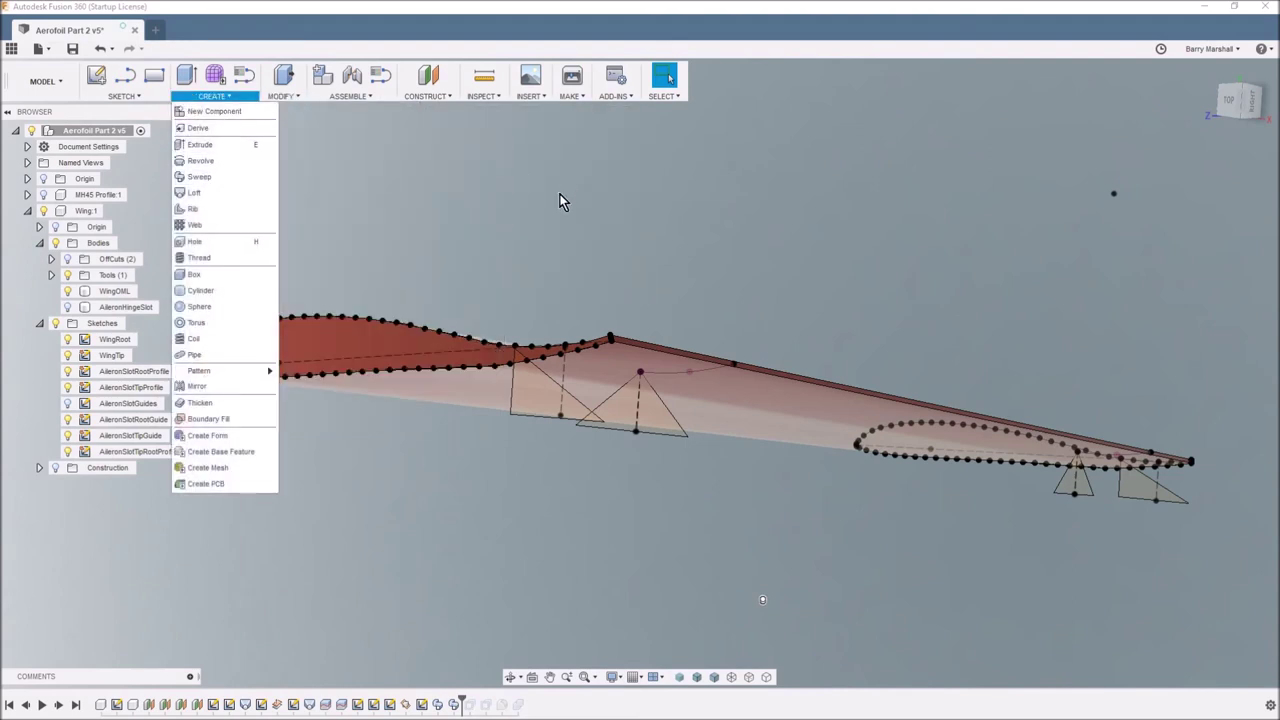
click(530, 224)
click(693, 402)
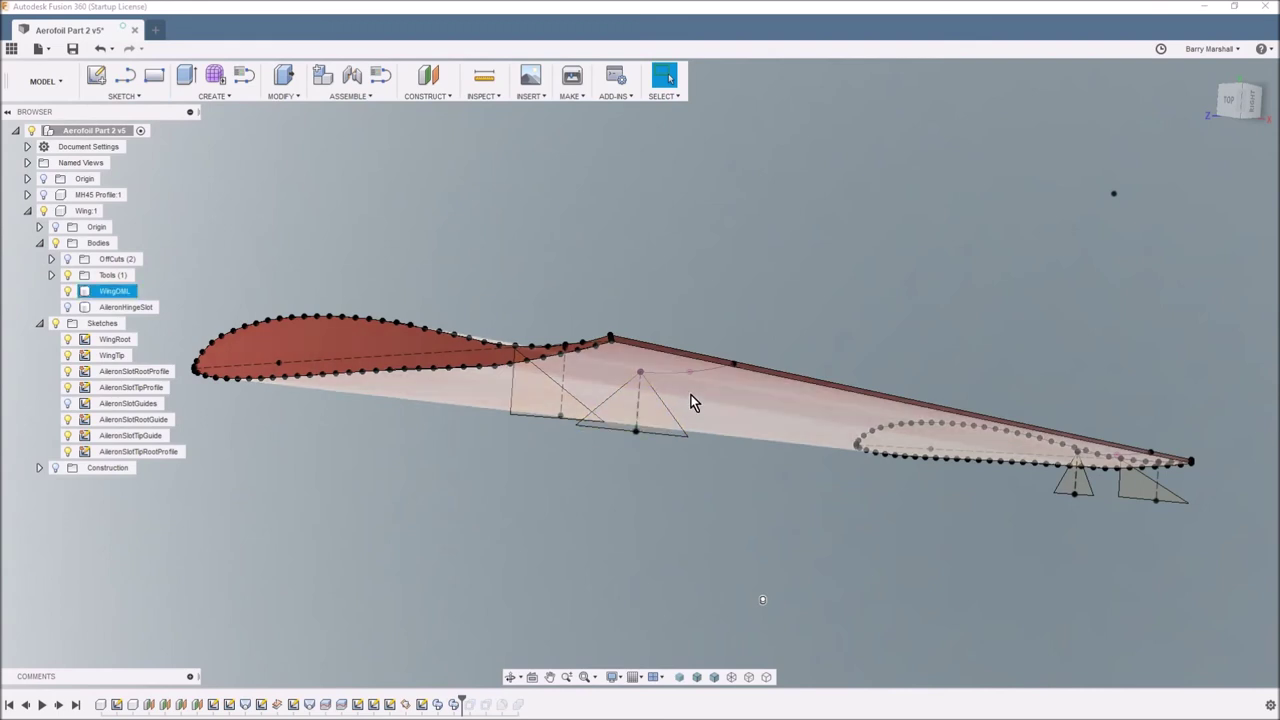
key(Escape)
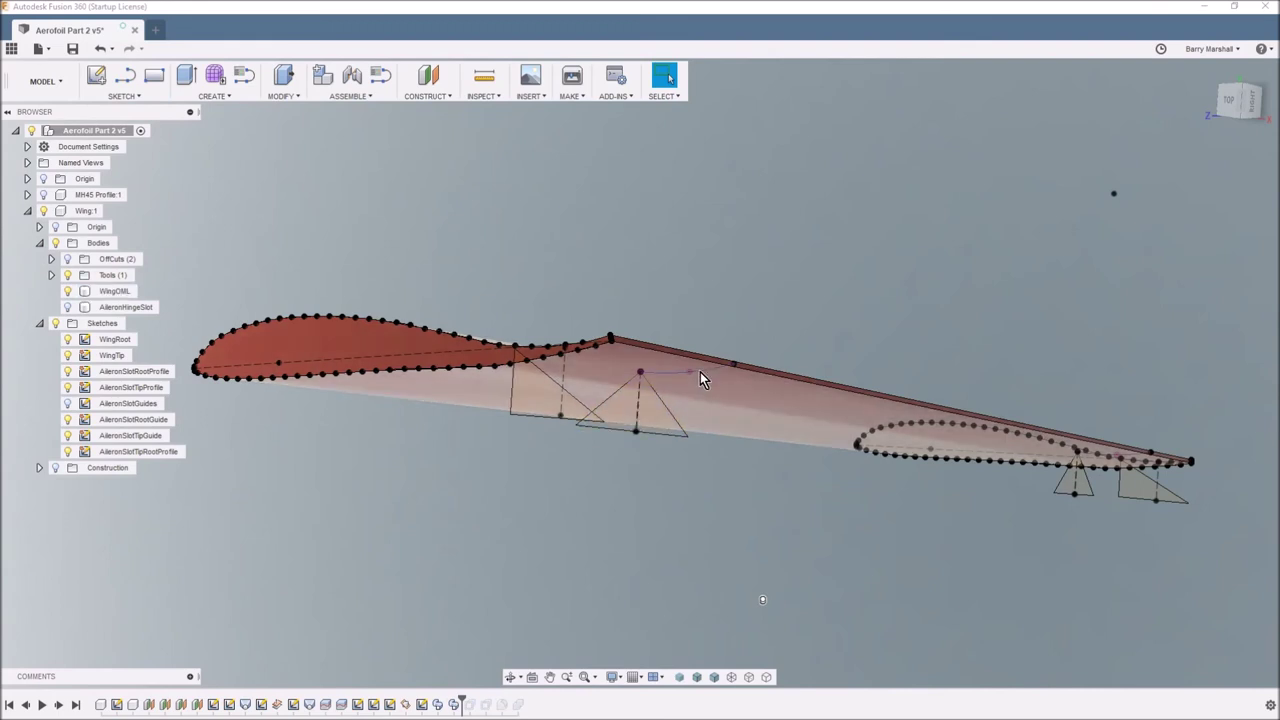
Show the AileronHingeSlot body and inspect its angled root end and length beneath the wing's trailing edge
click(74, 310)
click(67, 307)
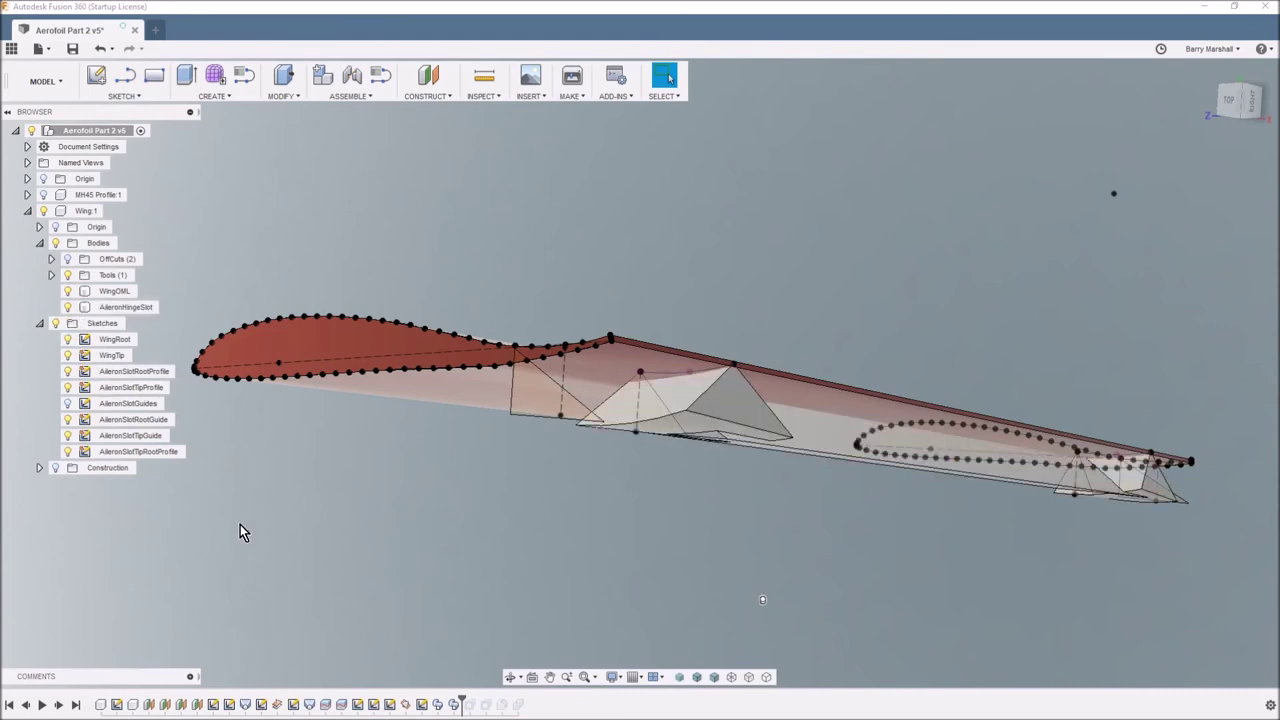
shift+middle_drag(480, 560, 592, 440)
scroll(839, 485, up, 4)
scroll(839, 485, down, 3)
scroll(592, 445, up, 3)
shift+middle_drag(665, 424, 703, 428)
scroll(700, 423, down, 5)
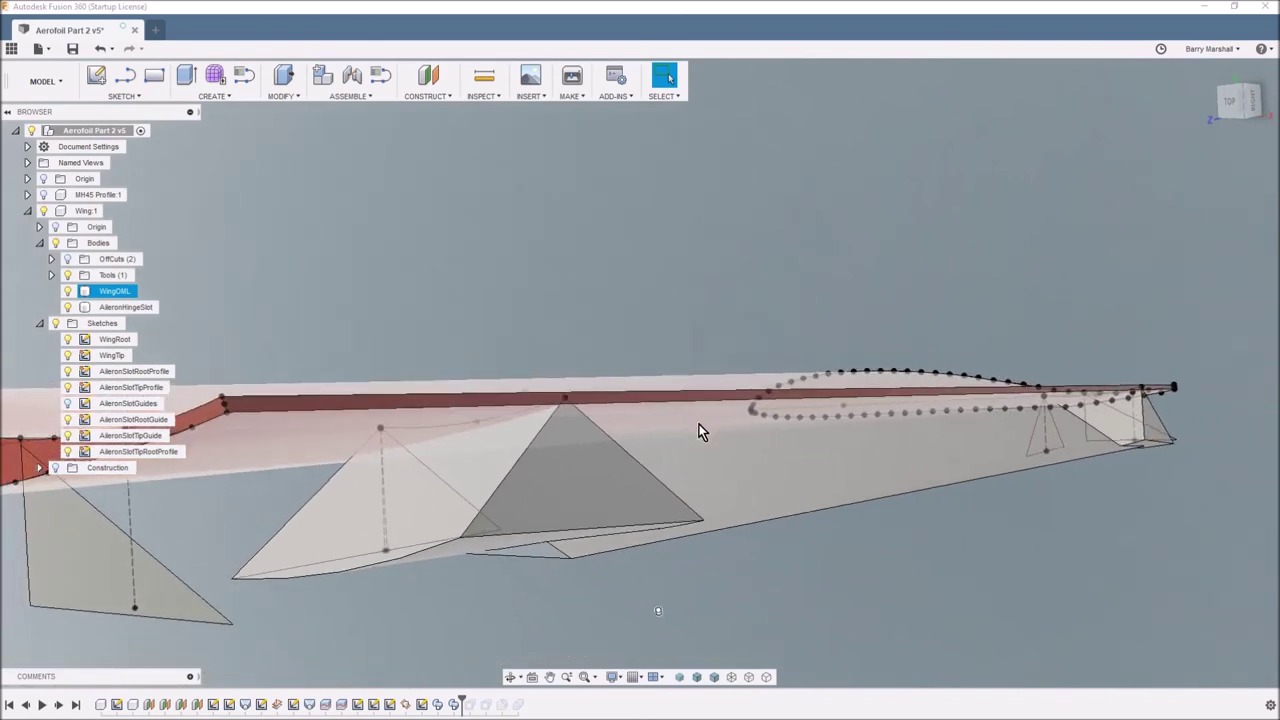
shift+middle_drag(693, 426, 435, 646)
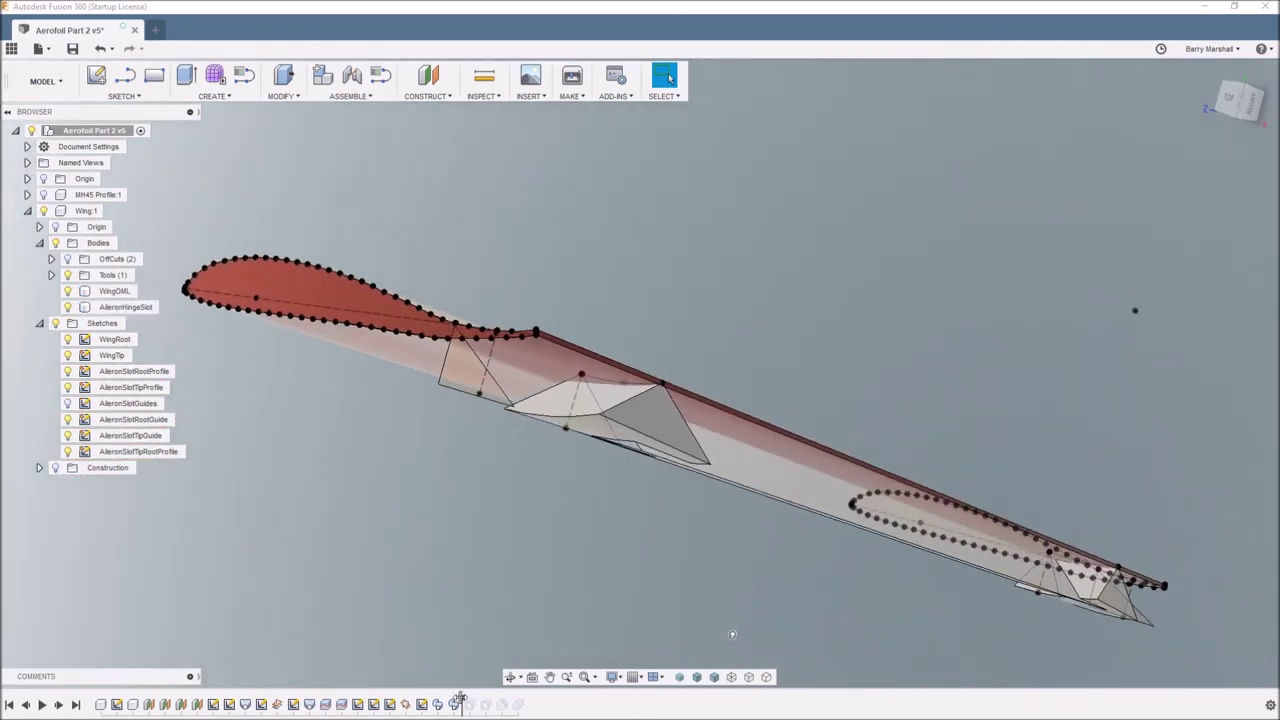
Roll the design history forward past the two OffsetFaces features, highlighting the face offset at the AileronHingeSlot body's root end
drag(465, 700, 477, 705)
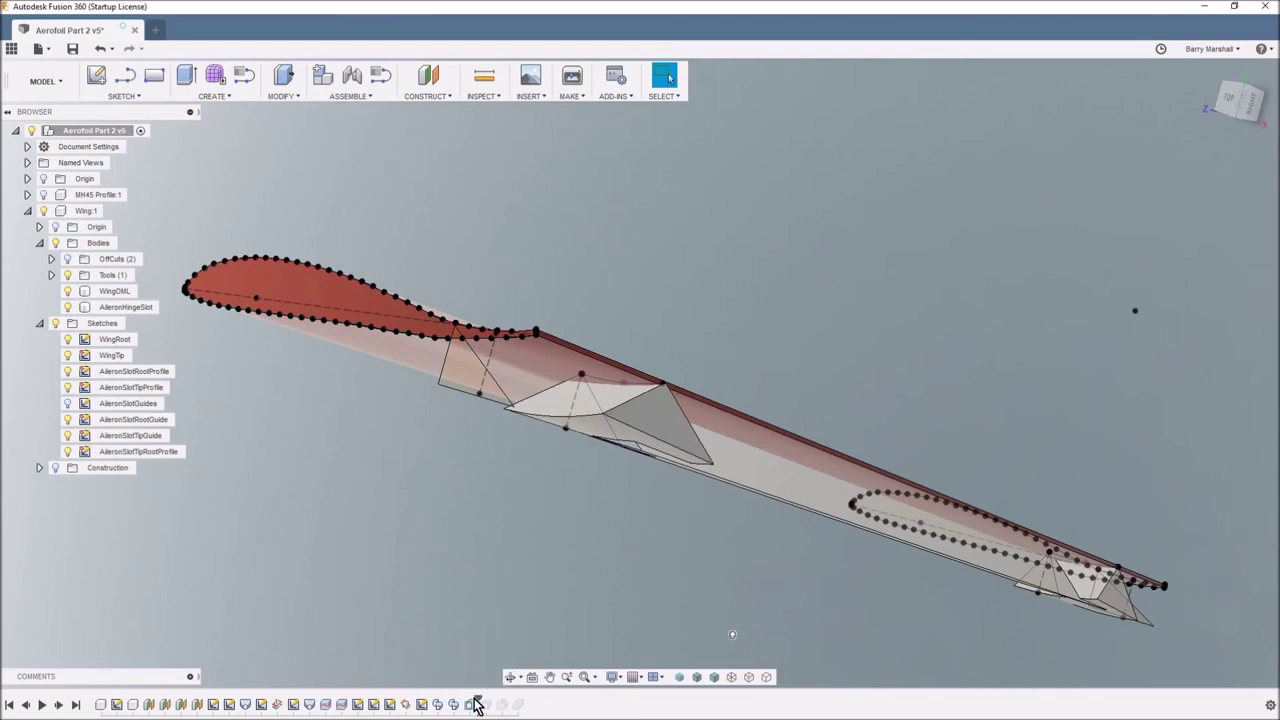
click(472, 704)
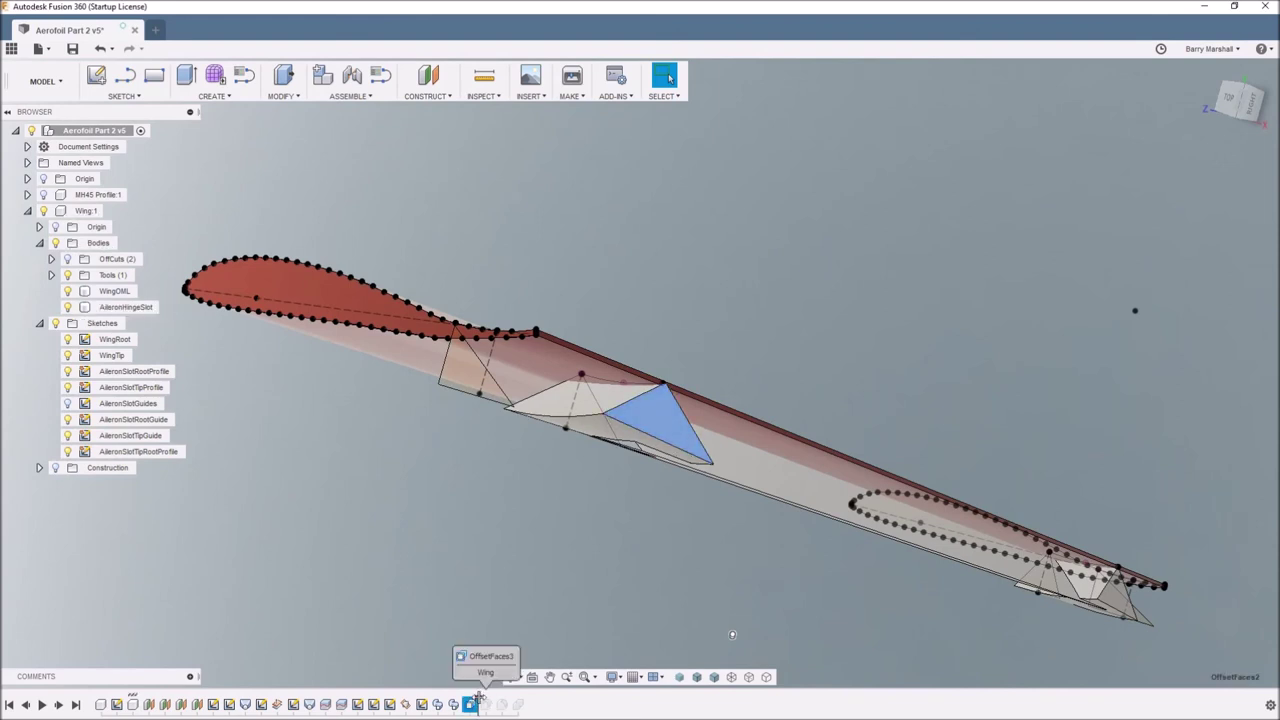
drag(480, 697, 494, 697)
click(470, 603)
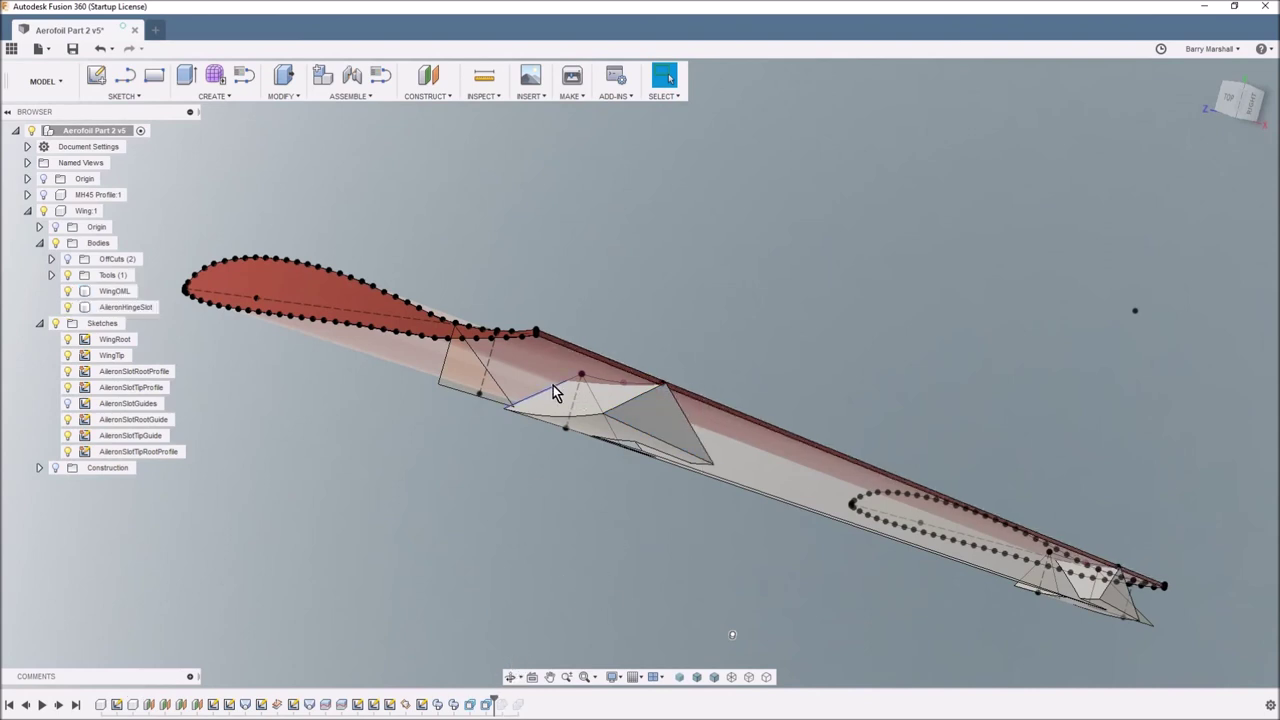
Hide the WingOML body and inspect the AileronHingeSlot body on its own between the root and tip profiles
shift+middle_drag(553, 386, 475, 409)
mouse_move(478, 420)
shift+middle_down()
mouse_move(691, 444)
mouse_move(661, 422)
mouse_move(686, 443)
mouse_move(574, 560)
mouse_move(691, 543)
mouse_move(529, 643)
mouse_move(515, 672)
mouse_move(105, 322)
shift+middle_up()
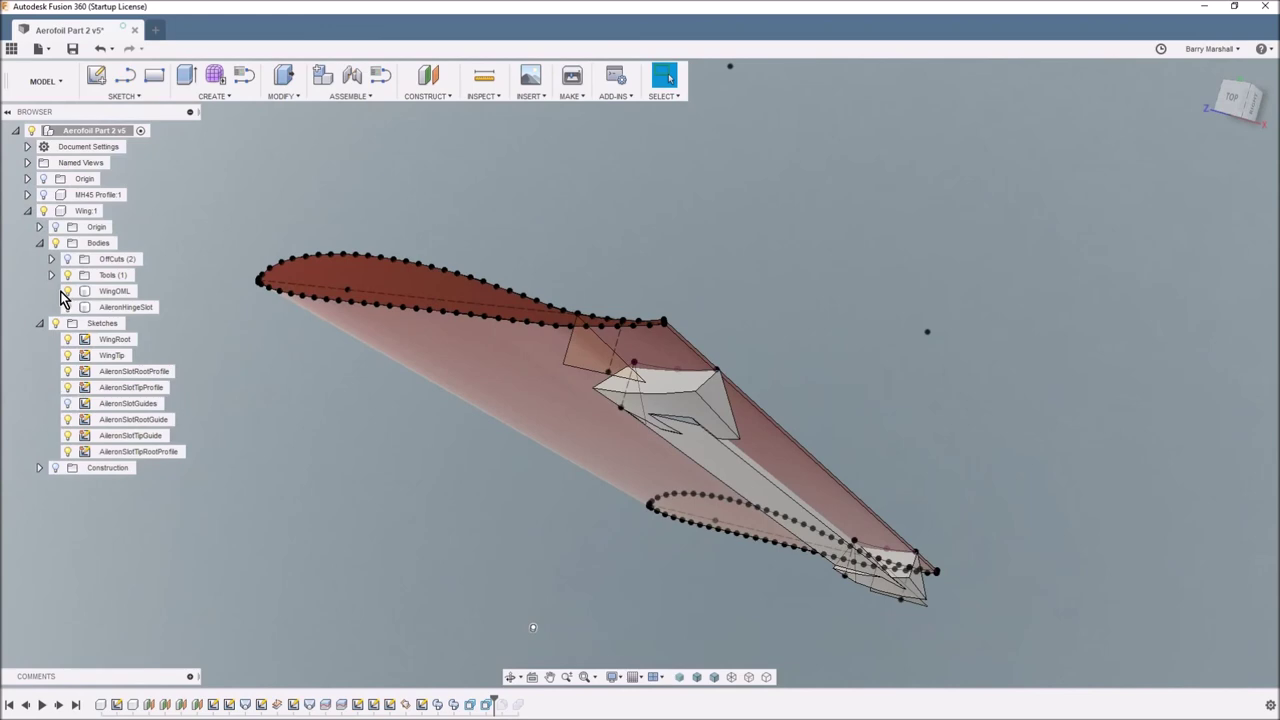
click(66, 291)
click(66, 291)
shift+middle_drag(364, 432, 655, 470)
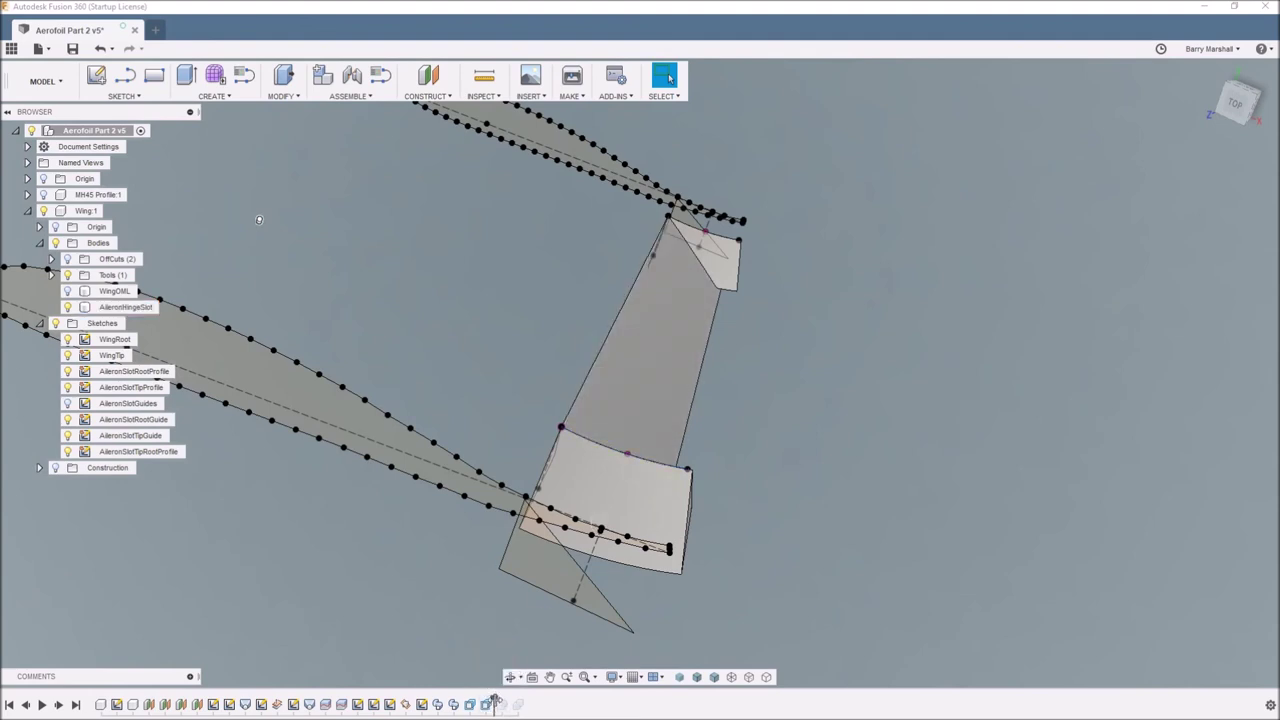
Roll the design history forward to its end, past the Combine3 feature
drag(494, 703, 510, 703)
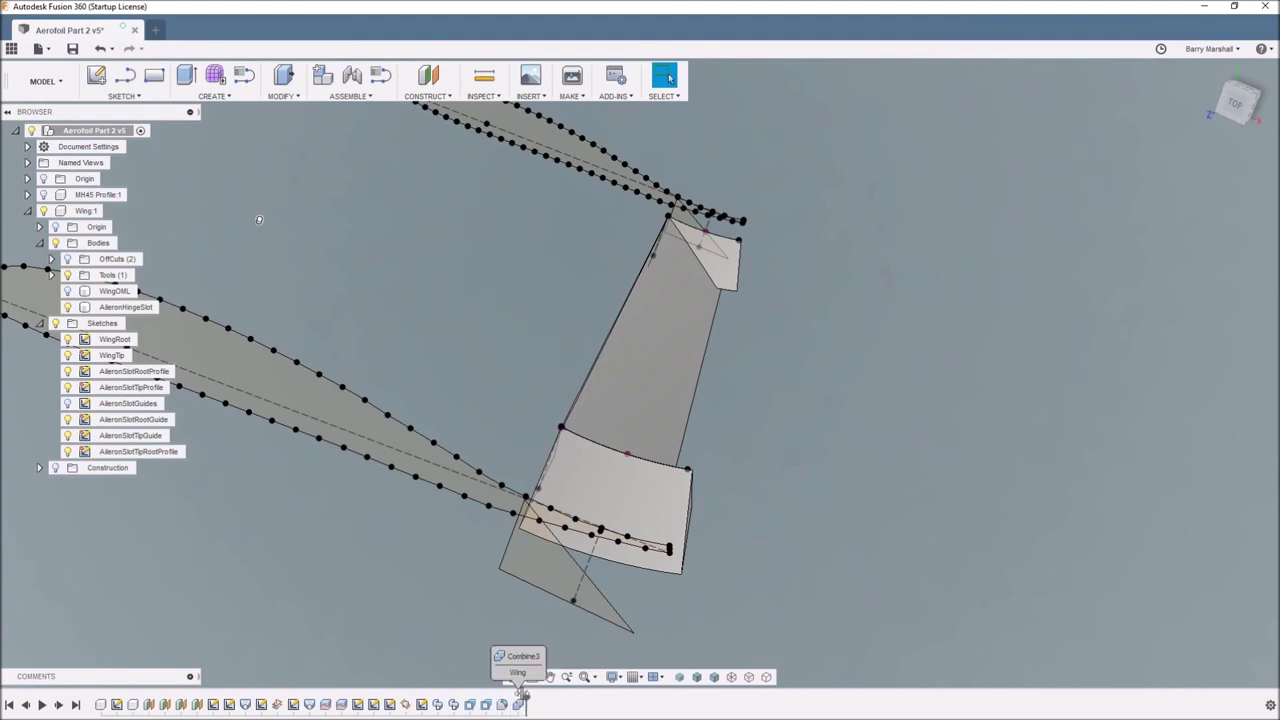
drag(510, 704, 470, 704)
Show the WingOML body and hide the wing's whole Sketches folder
mouse_move(768, 510)
shift+middle_down()
mouse_move(356, 508)
mouse_move(175, 465)
shift+middle_up()
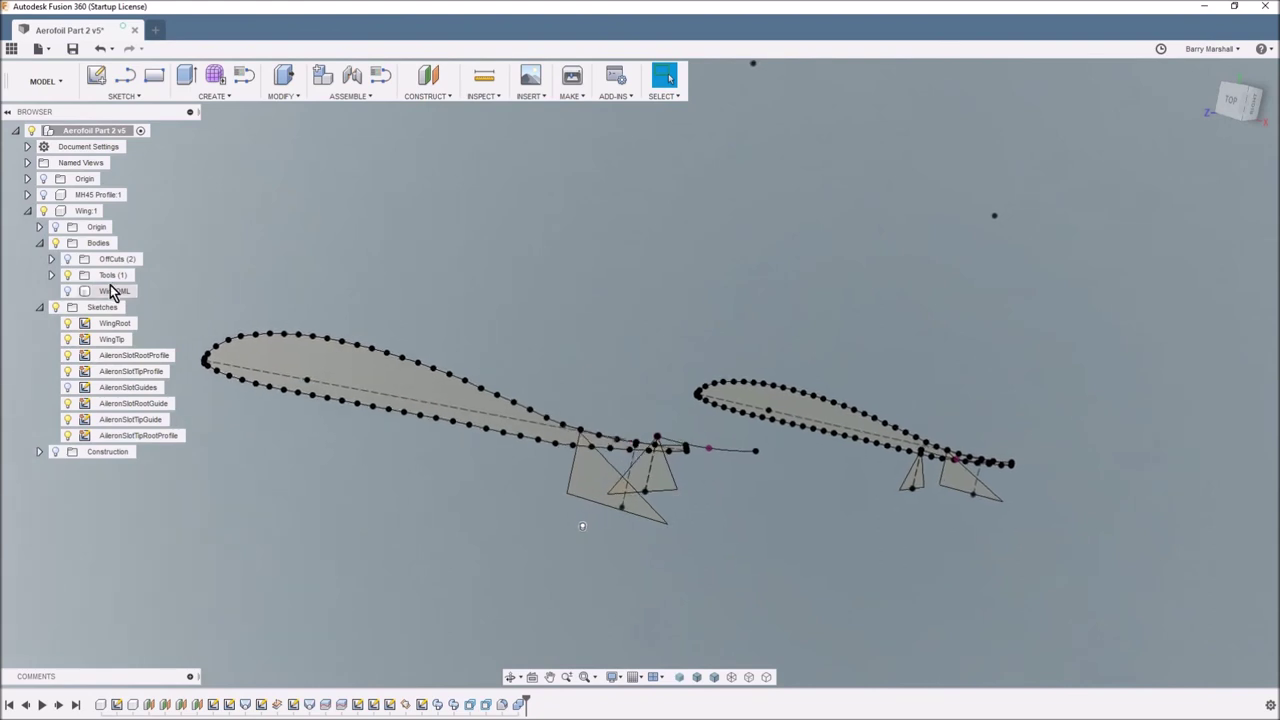
click(68, 291)
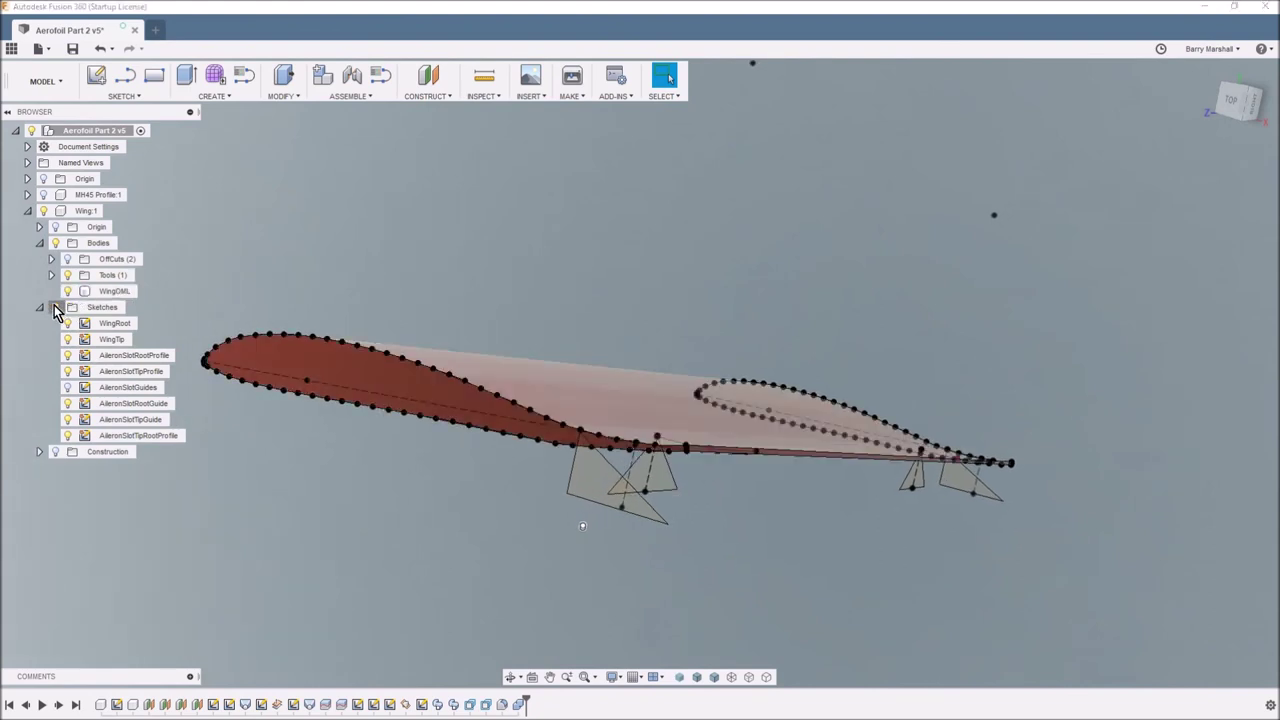
click(55, 307)
Inspect the aileron hinge slot cut into the underside of the WingOML body from root end to tip end
mouse_move(174, 428)
shift+middle_down()
mouse_move(534, 475)
mouse_move(551, 491)
mouse_move(583, 440)
mouse_move(601, 353)
mouse_move(543, 523)
mouse_move(522, 497)
mouse_move(503, 411)
shift+middle_up()
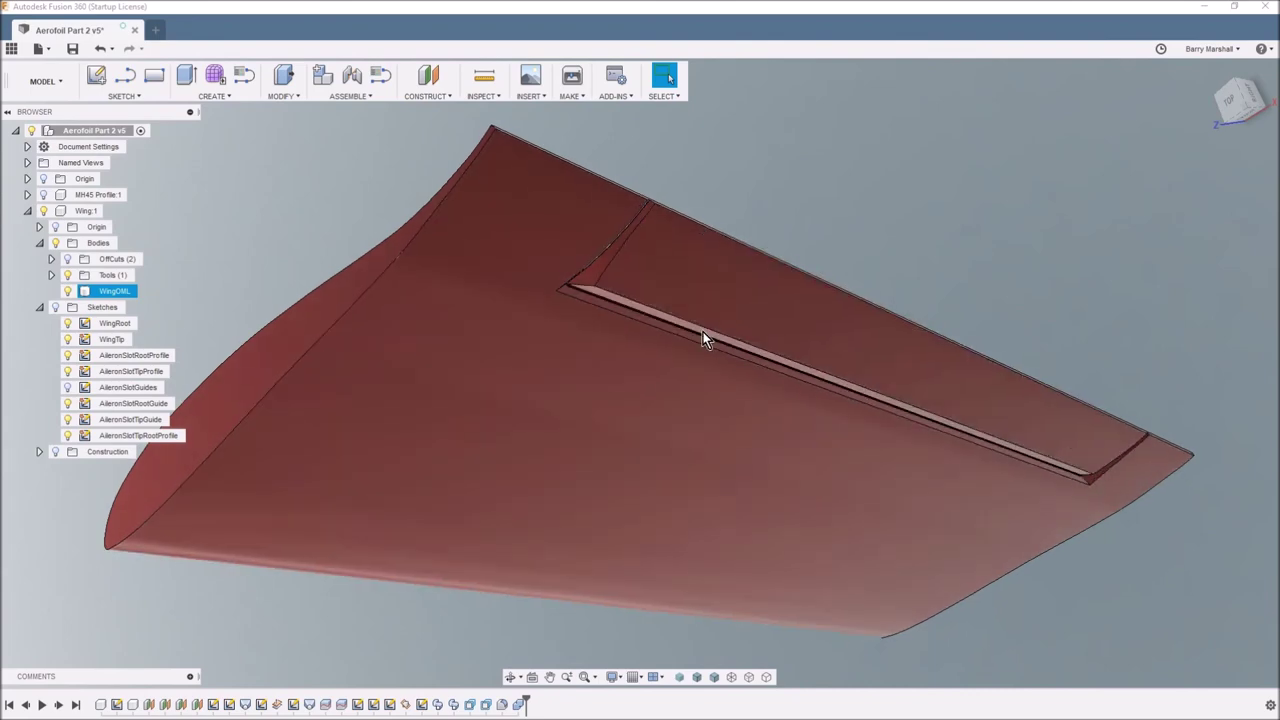
shift+middle_drag(634, 298, 649, 258)
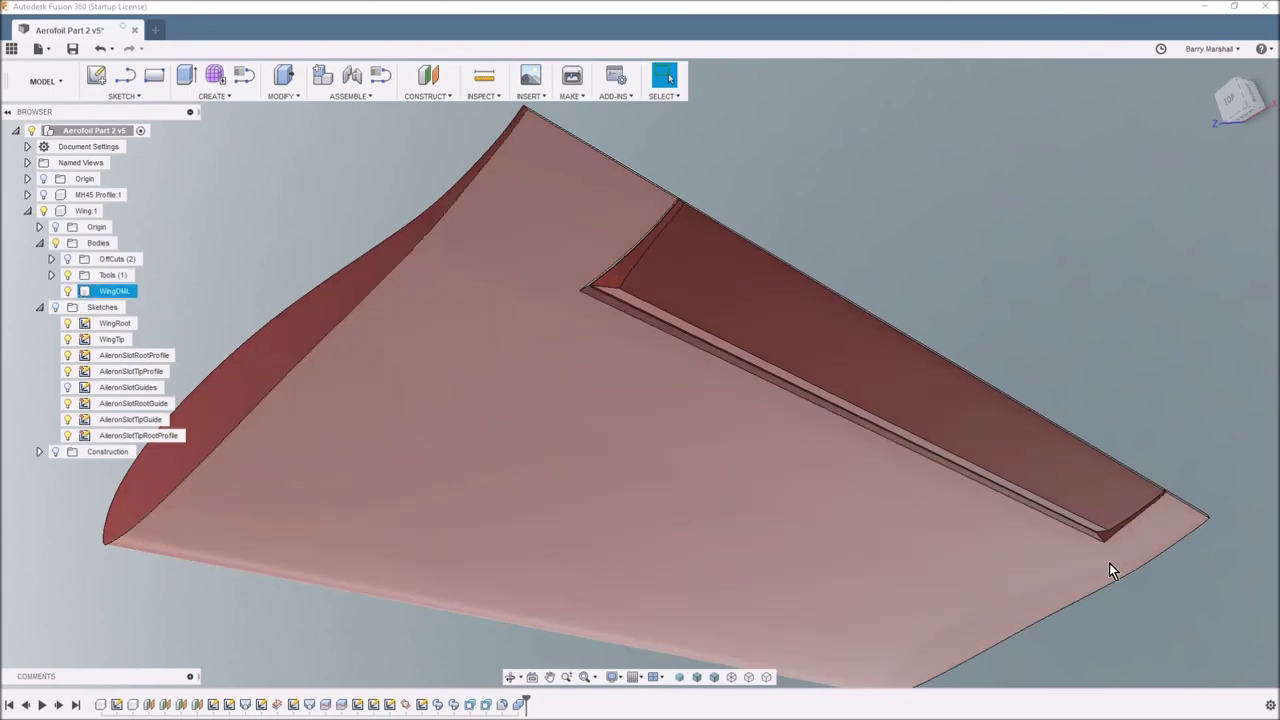
shift+middle_drag(1109, 563, 1074, 443)
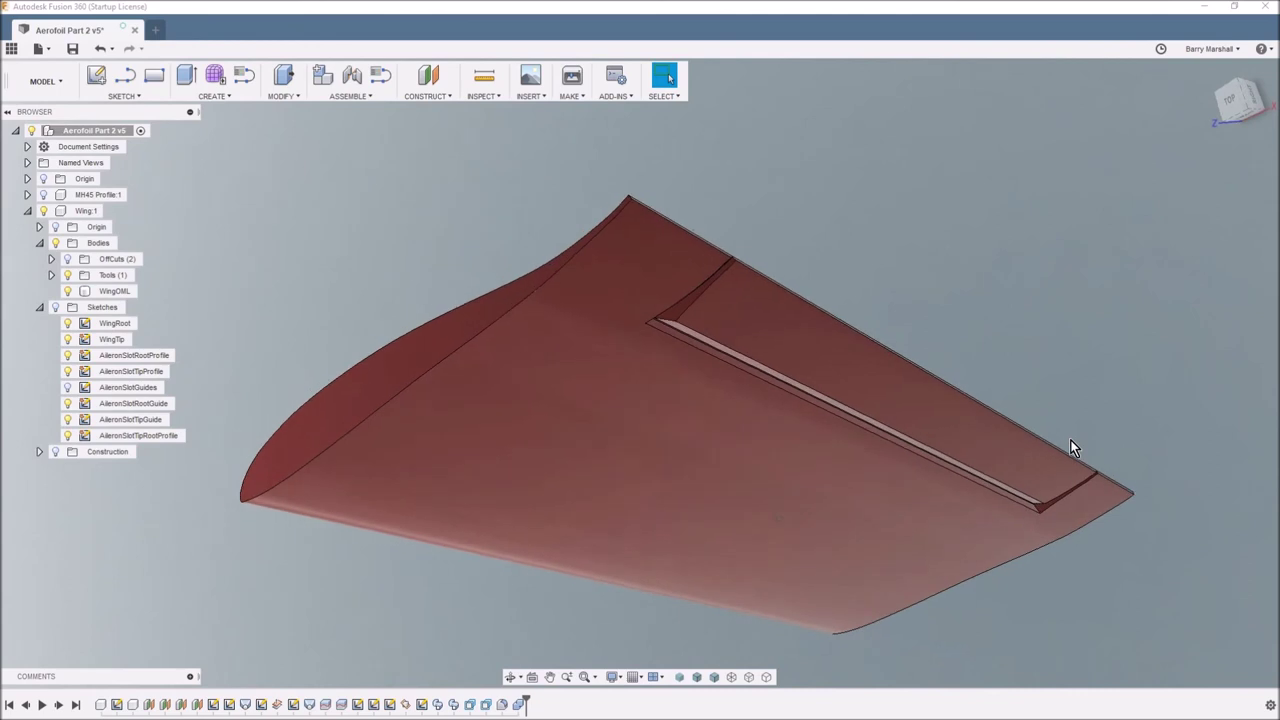
click(1049, 451)
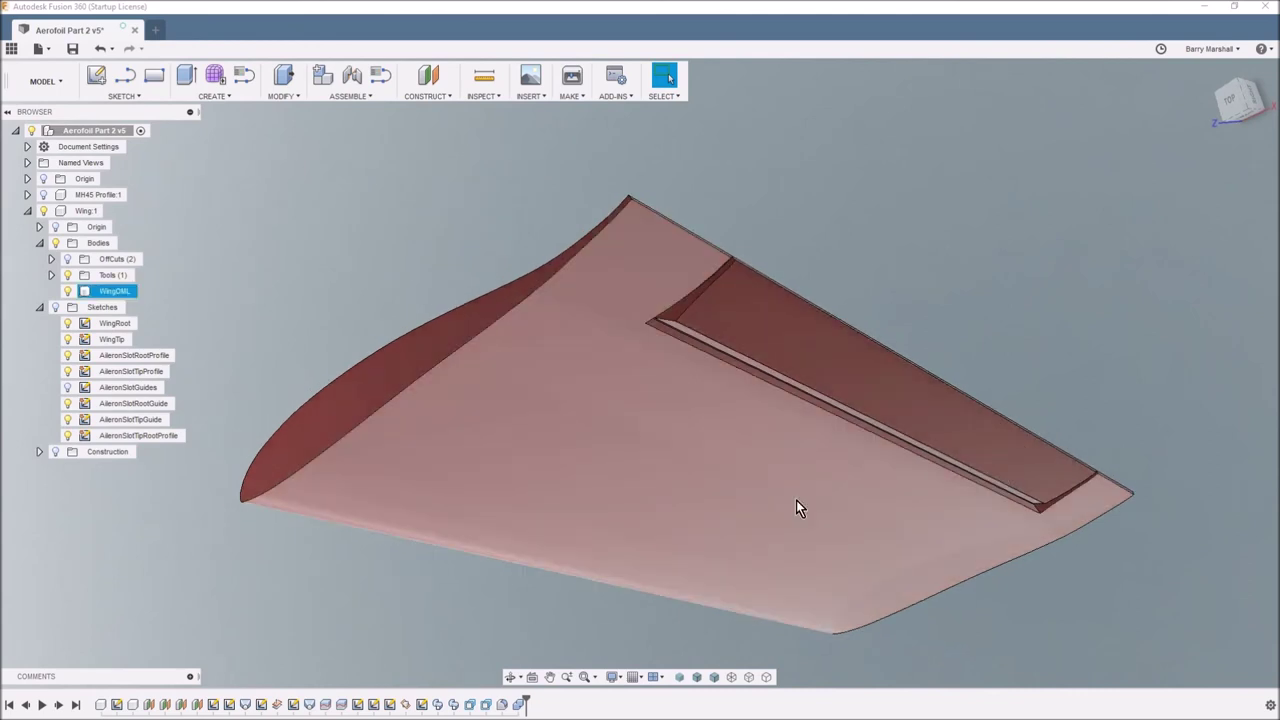
click(376, 304)
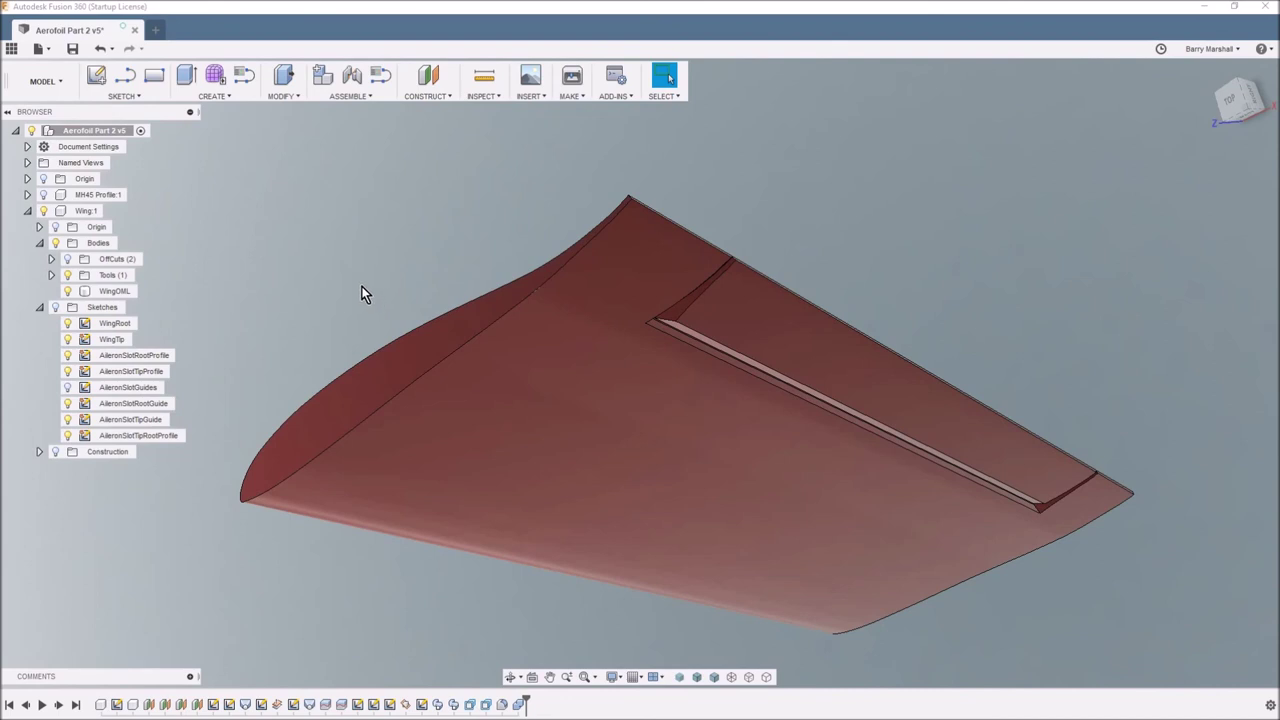